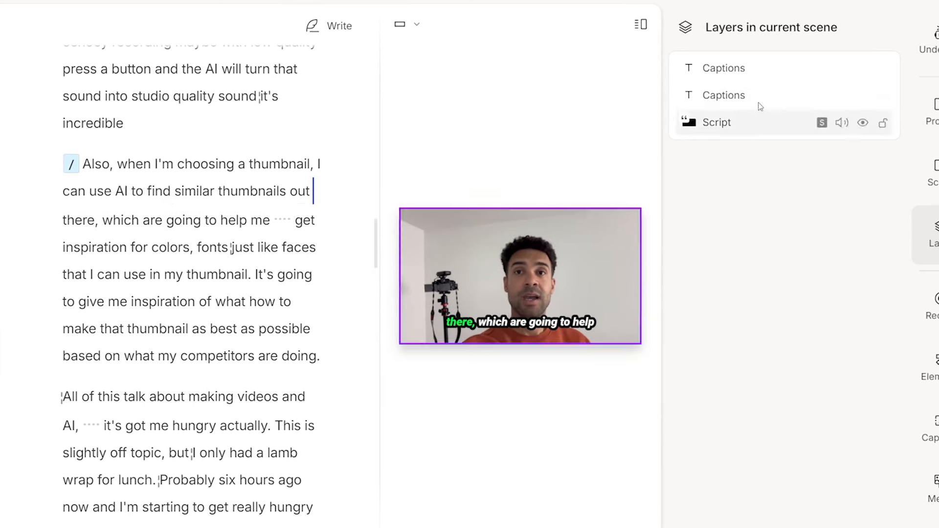
Apply Studio Sound to the script layer from the Underlord AI tools and set its intensity to 90%
key(space)
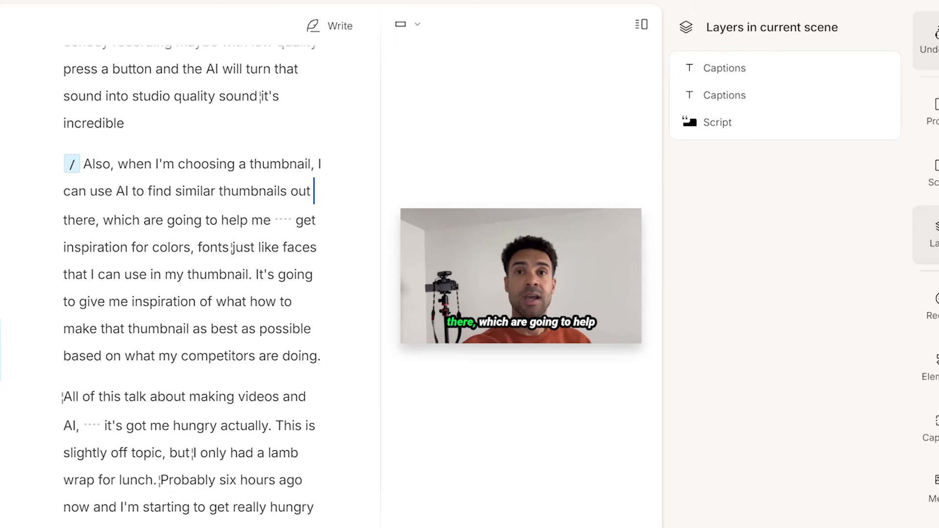
click(932, 36)
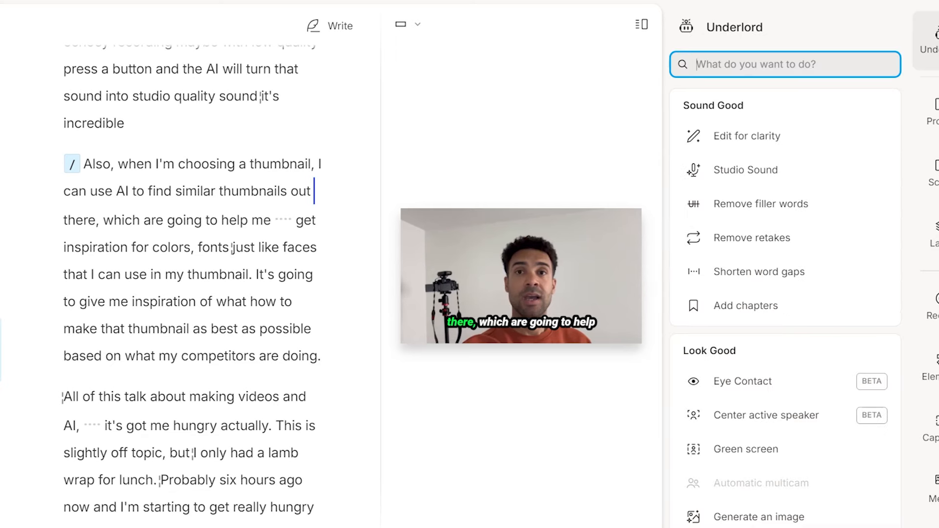
click(809, 174)
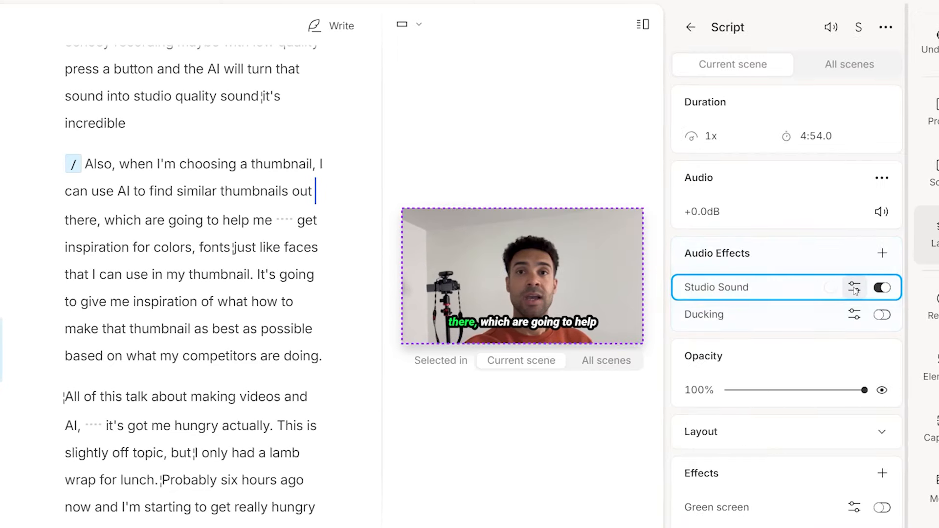
click(854, 289)
click(926, 364)
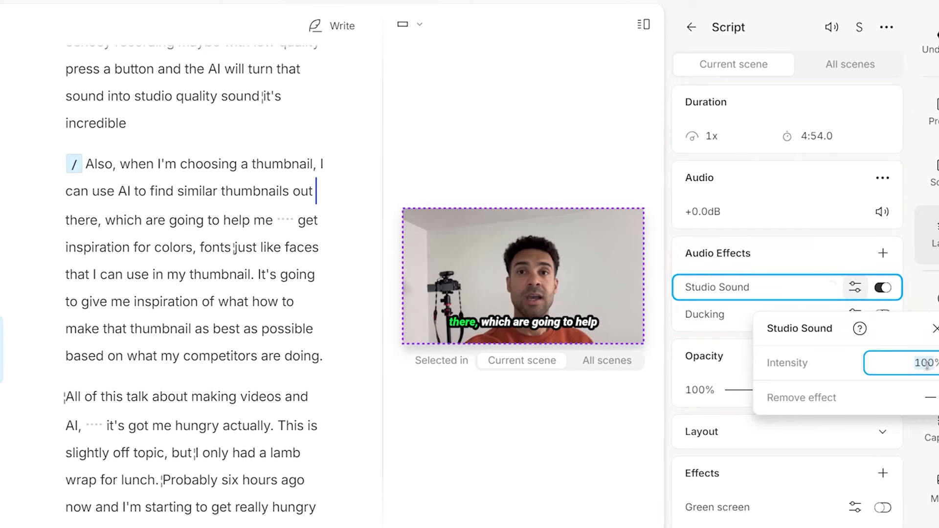
text(90)
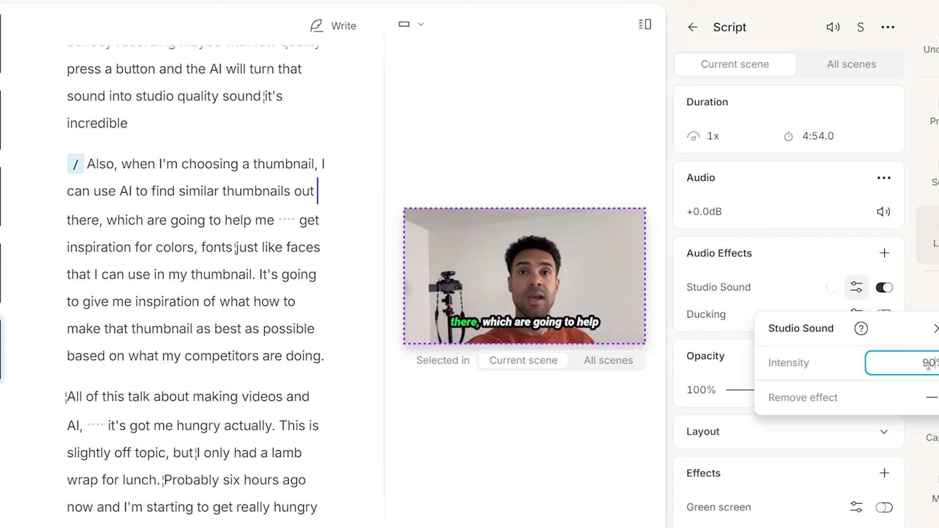
click(673, 259)
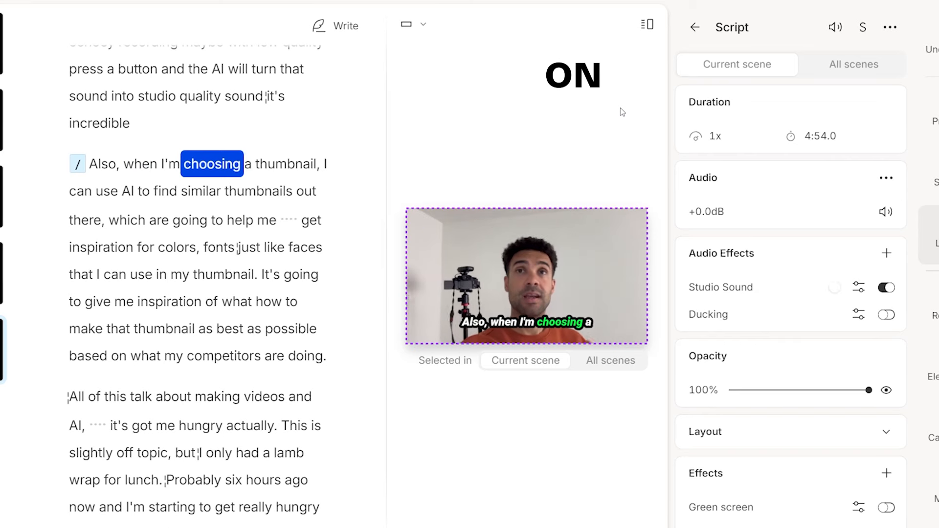
Stop playback and set the script's Studio Sound intensity to 97%
key(space)
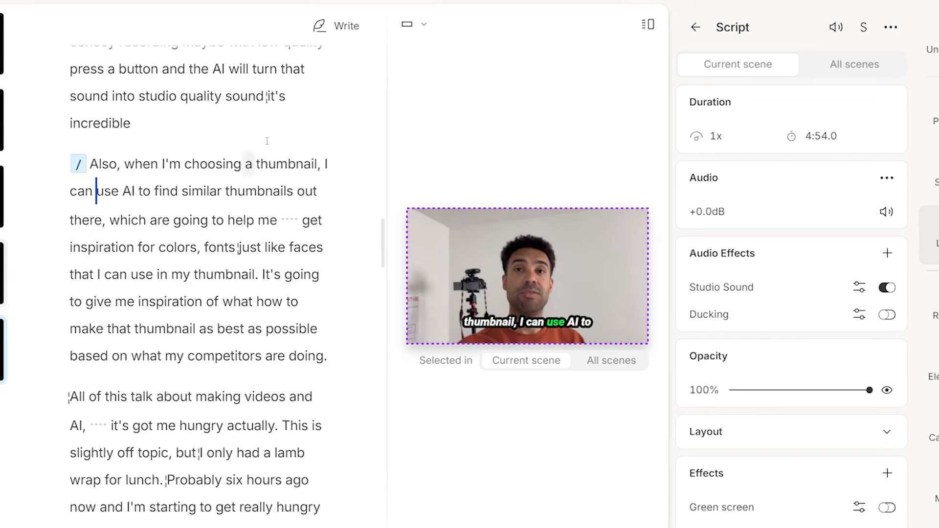
click(859, 287)
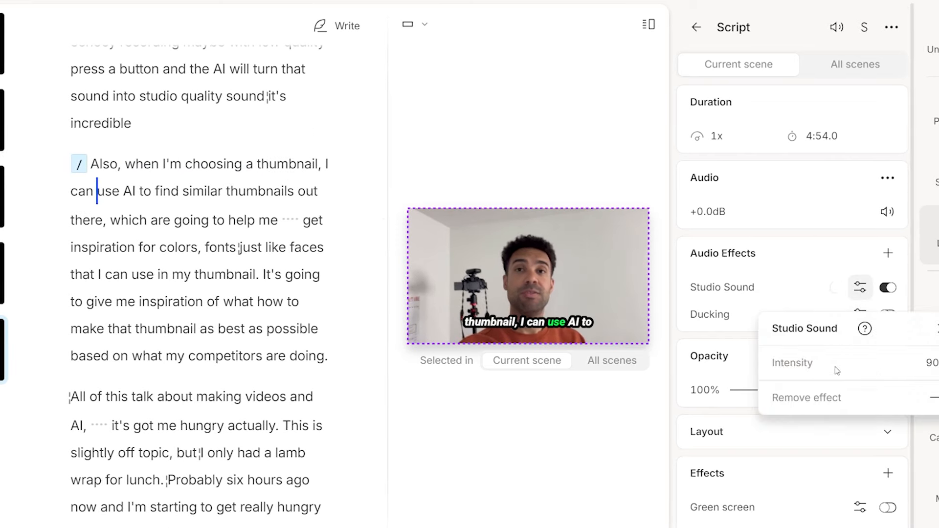
click(926, 364)
text(97)
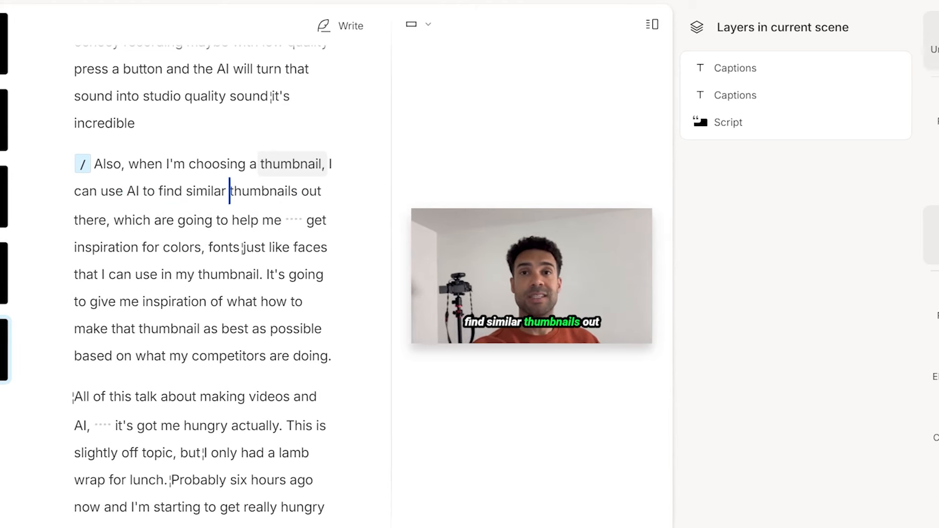
Reopen the script's Studio Sound settings to review the intensity value, leaving it as it is
click(933, 49)
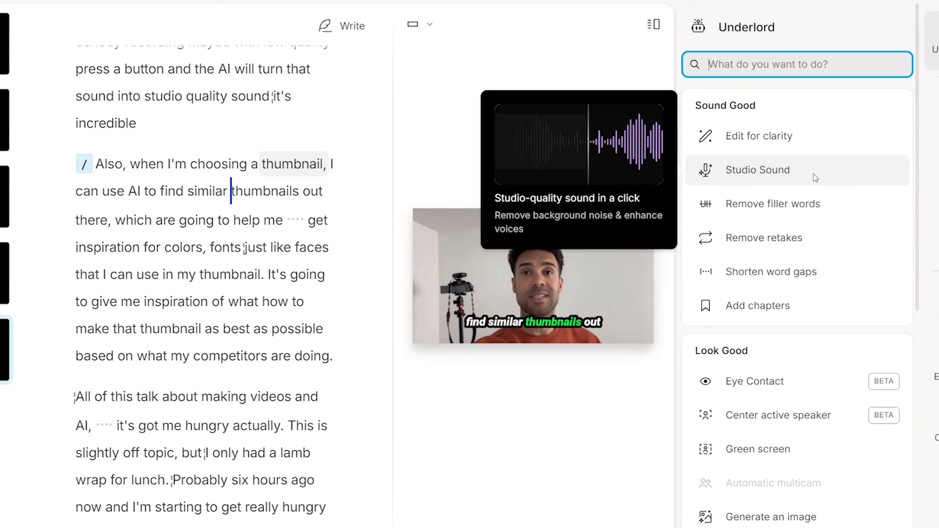
click(814, 174)
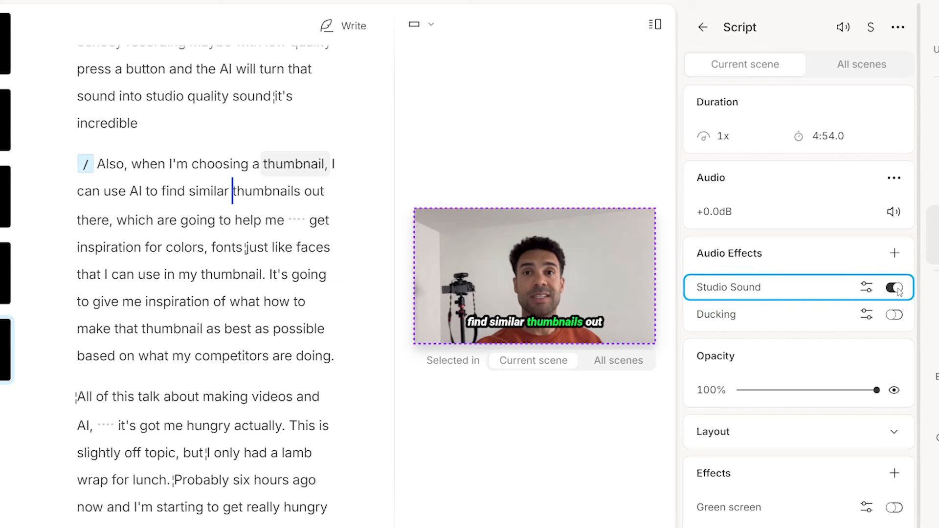
click(867, 287)
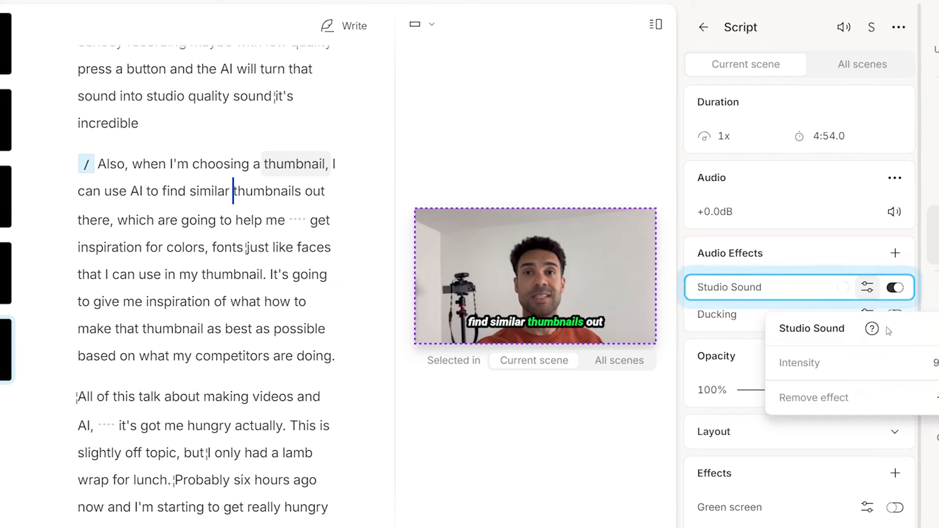
click(936, 364)
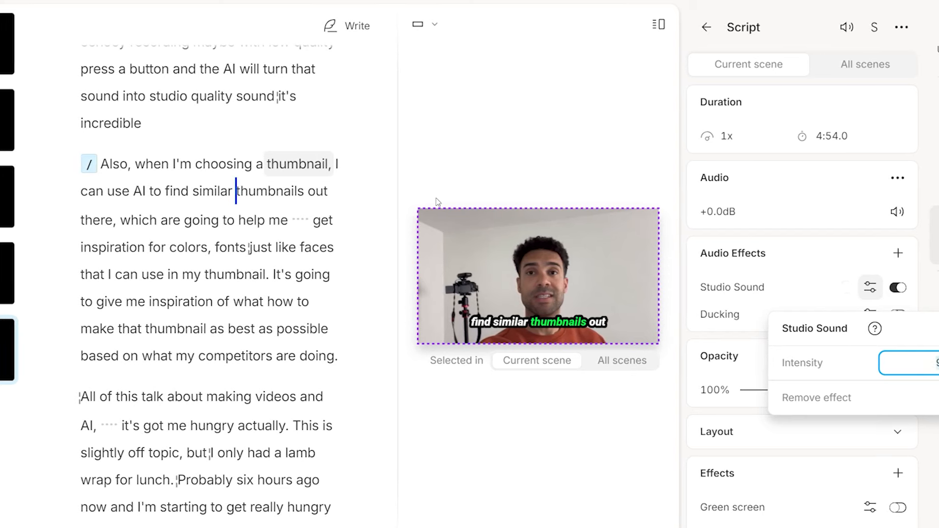
click(379, 227)
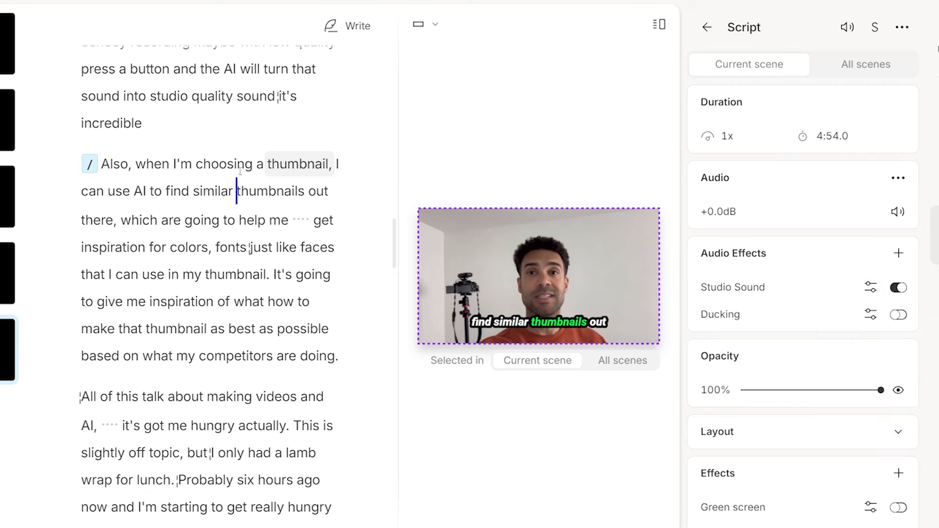
Turn off Studio Sound and play the passage starting "Also, when I'm choosing a thumbnail" to hear the original audio
click(156, 165)
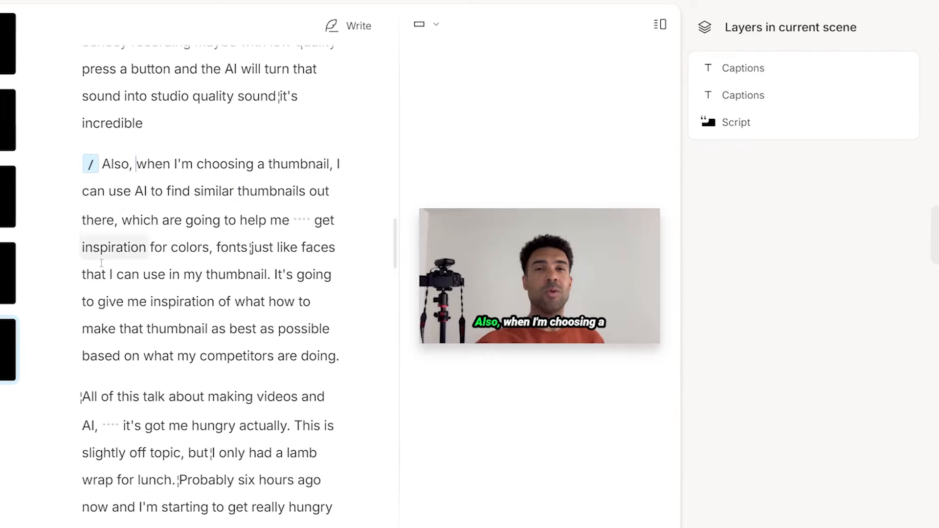
click(272, 165)
click(899, 288)
click(151, 165)
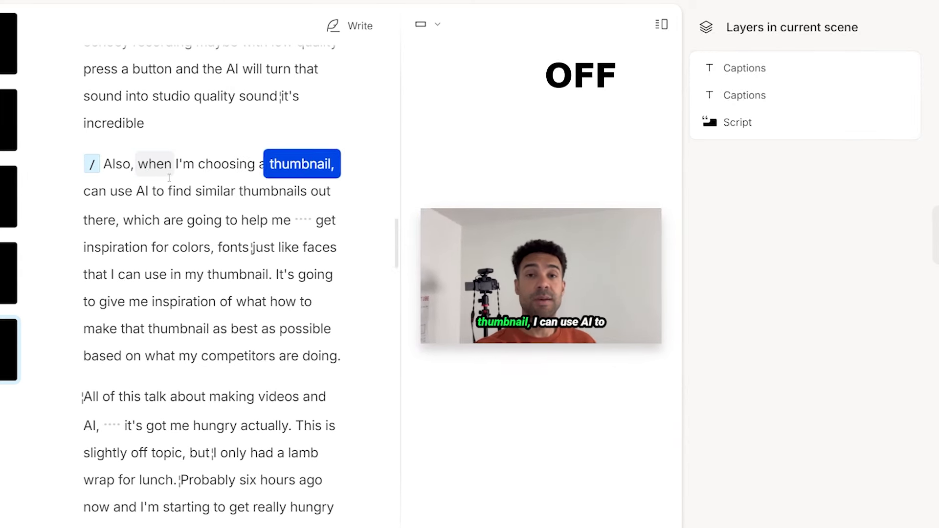
key(space)
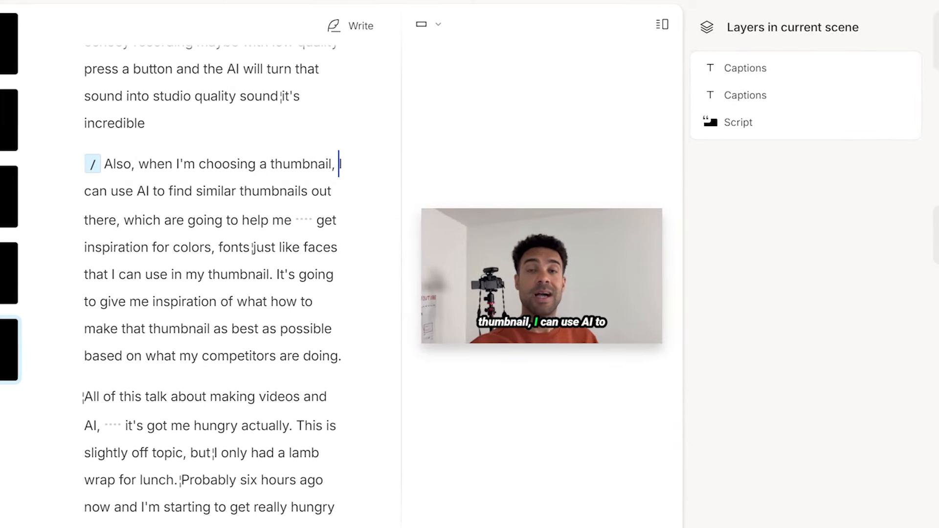
Turn Studio Sound back on for the script layer through Underlord and open its settings
click(936, 45)
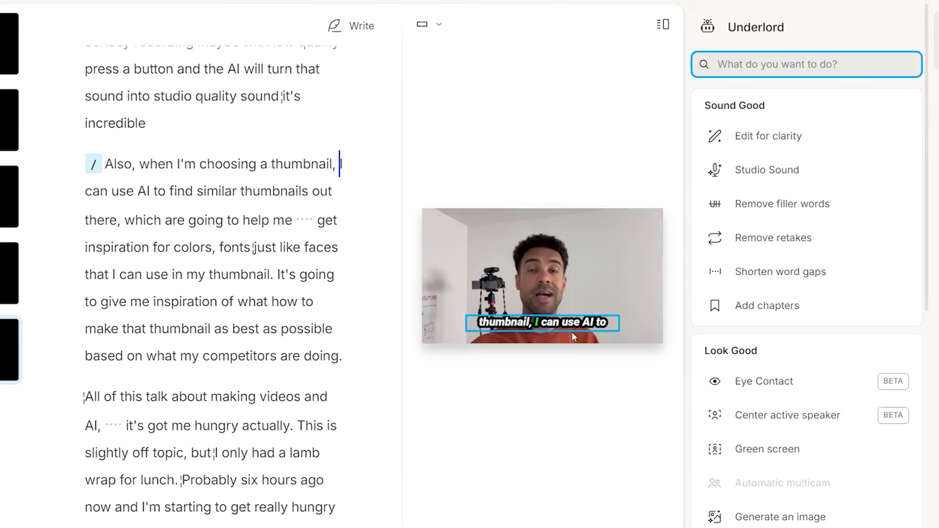
mouse_move(805, 175)
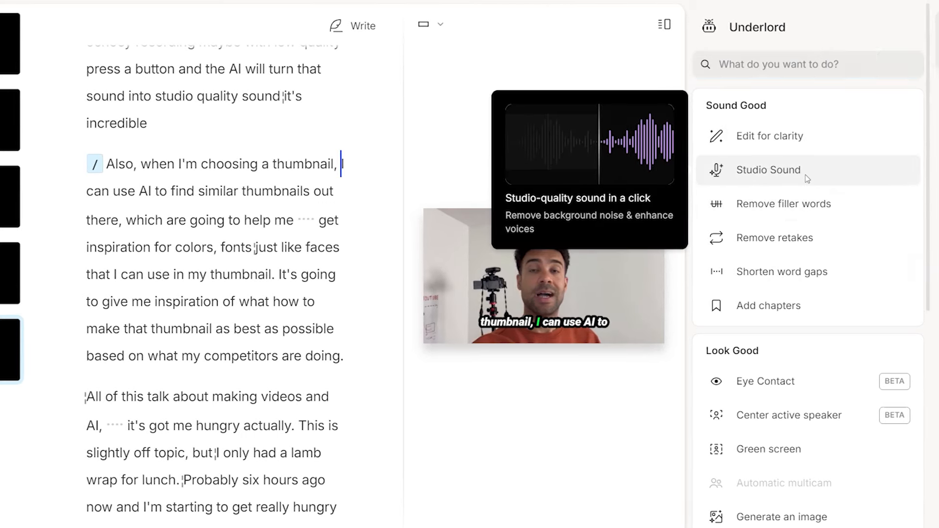
click(805, 175)
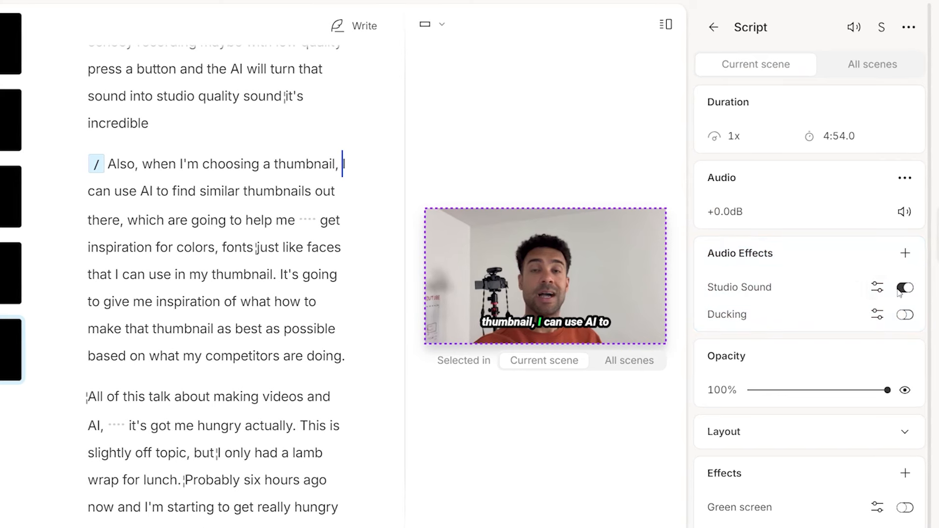
click(879, 289)
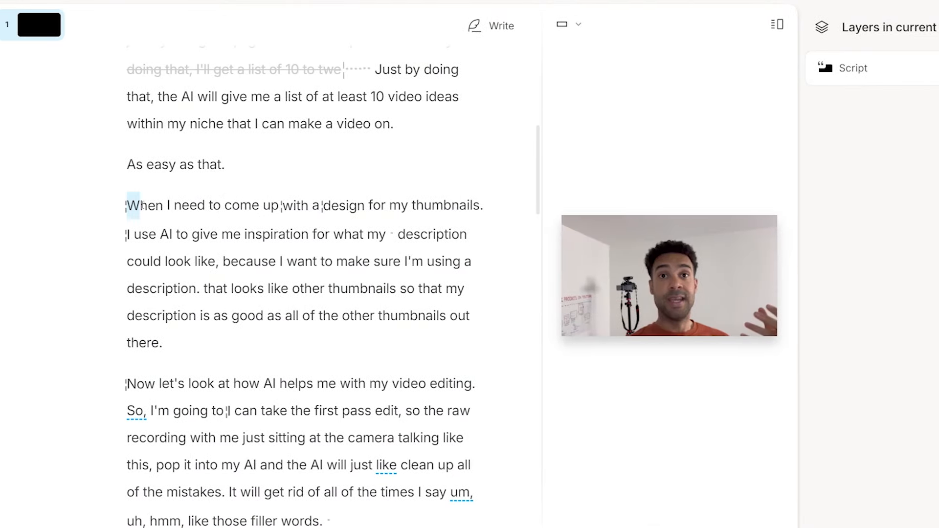
Examine the transcript paragraph starting "When I need to come up with a design" for the misspoken word "description"
drag(141, 206, 444, 342)
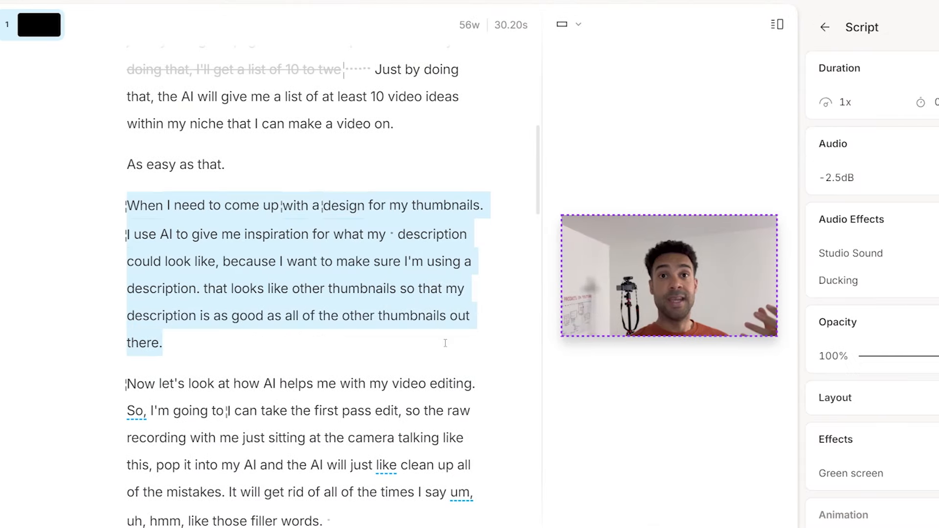
click(419, 236)
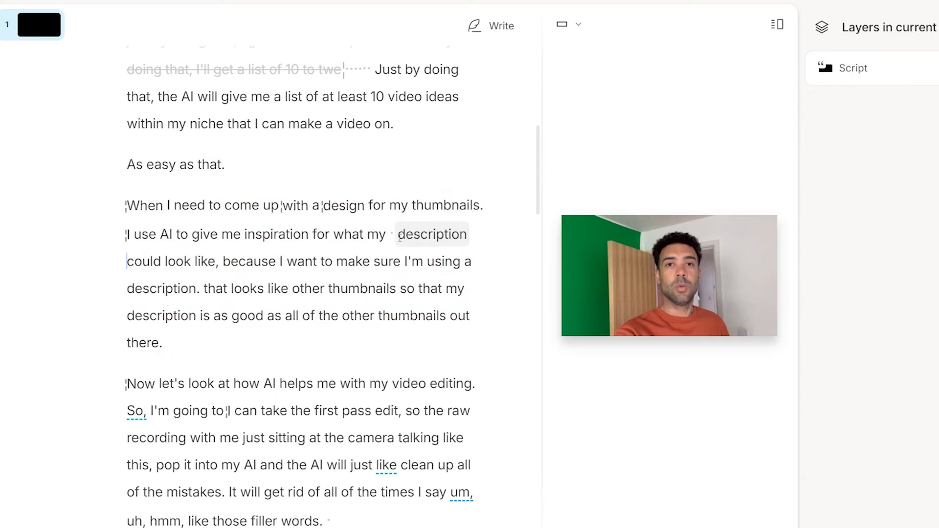
drag(400, 237, 465, 291)
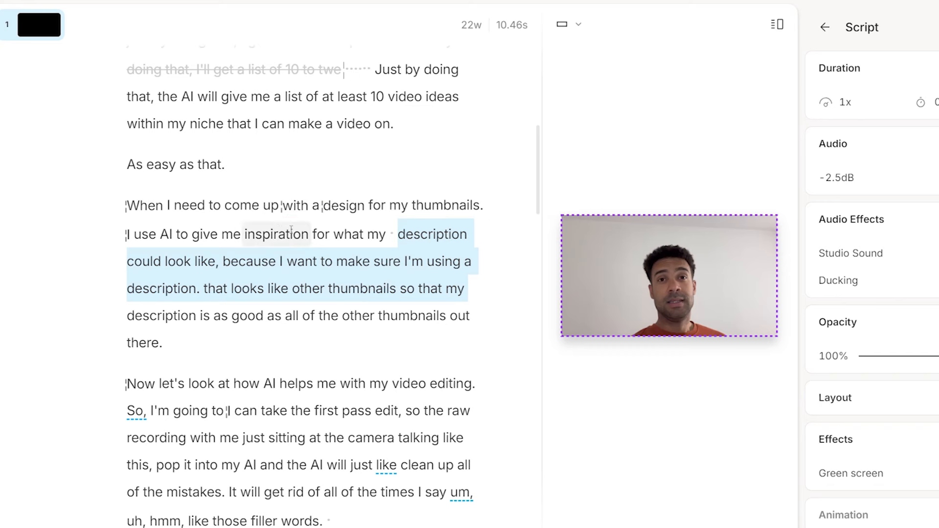
click(398, 235)
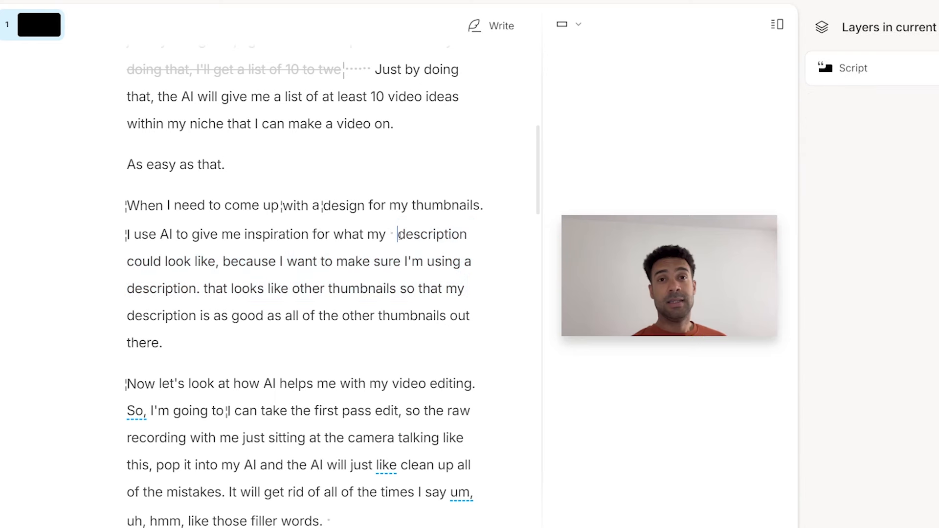
drag(399, 235, 468, 236)
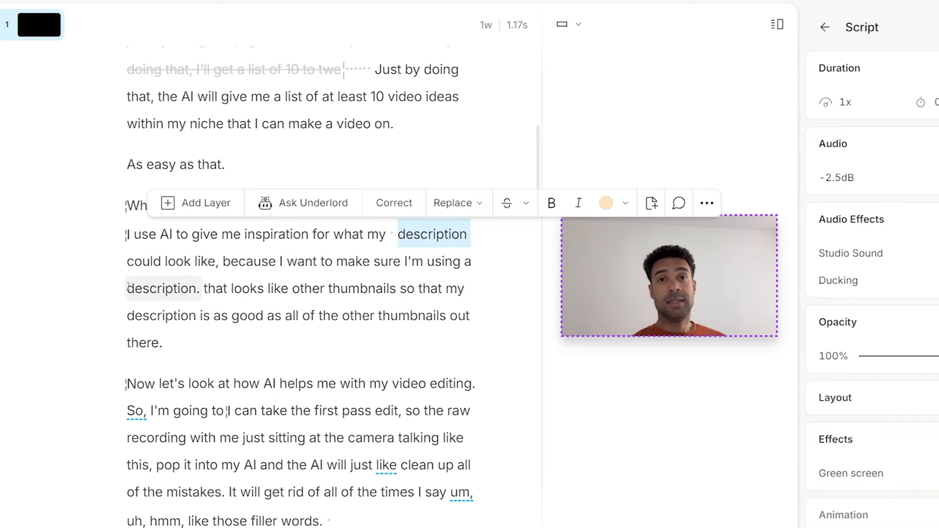
drag(128, 289, 196, 289)
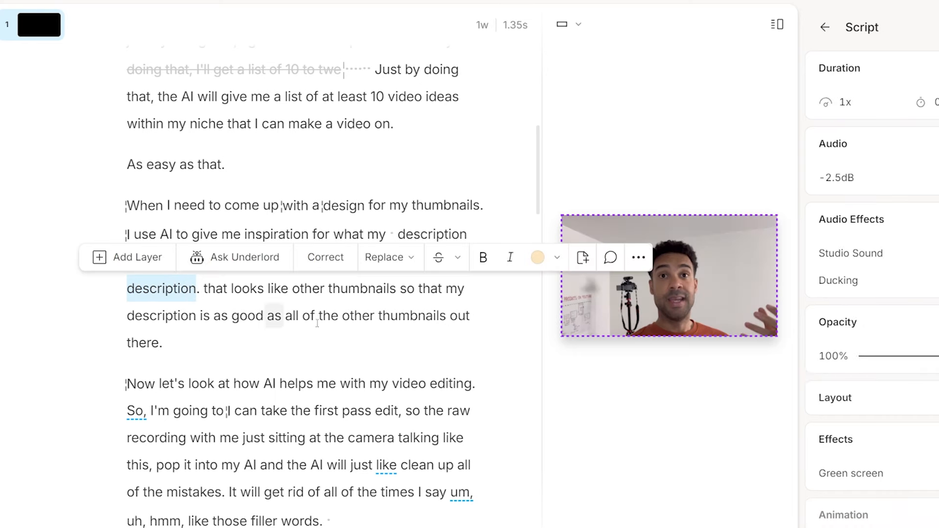
click(131, 313)
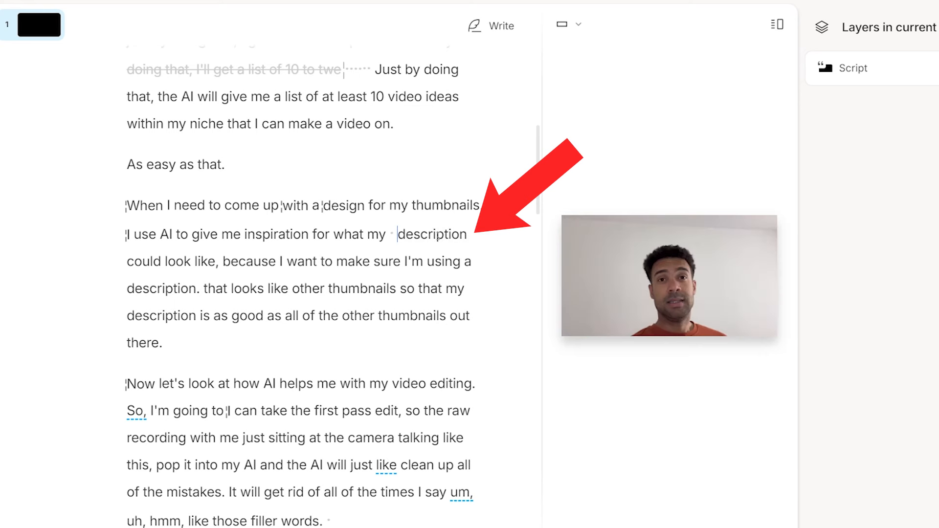
Overdub the word "description" in "for what my description could look like" with "thumbnail"
double_click(432, 234)
click(446, 208)
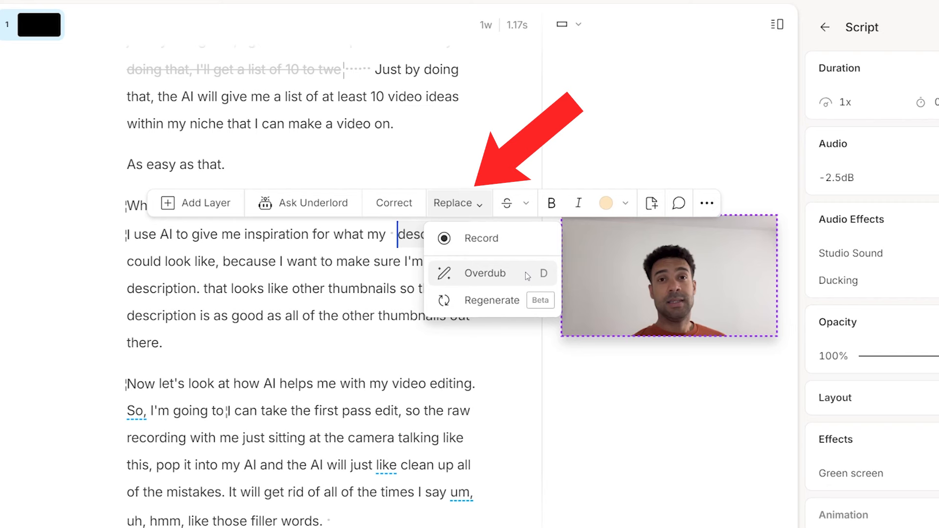
click(510, 272)
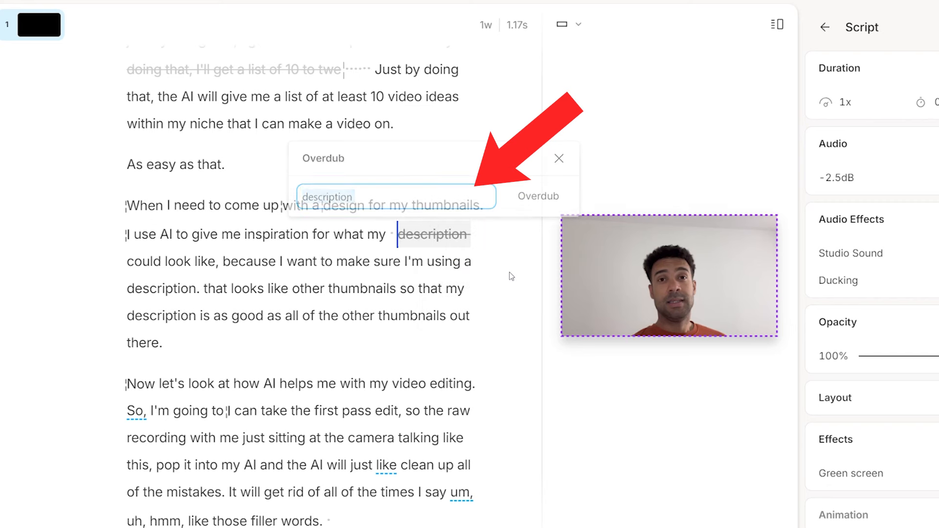
text(thumbnail)
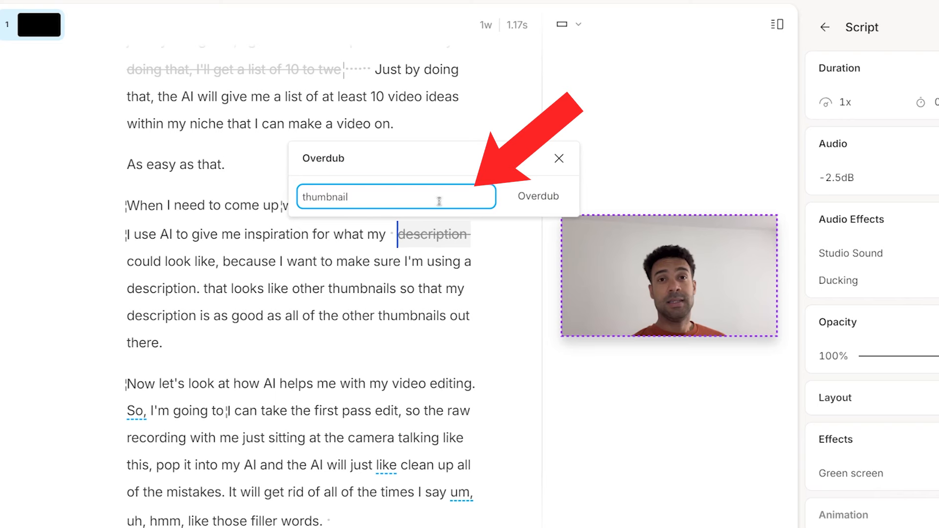
key(Return)
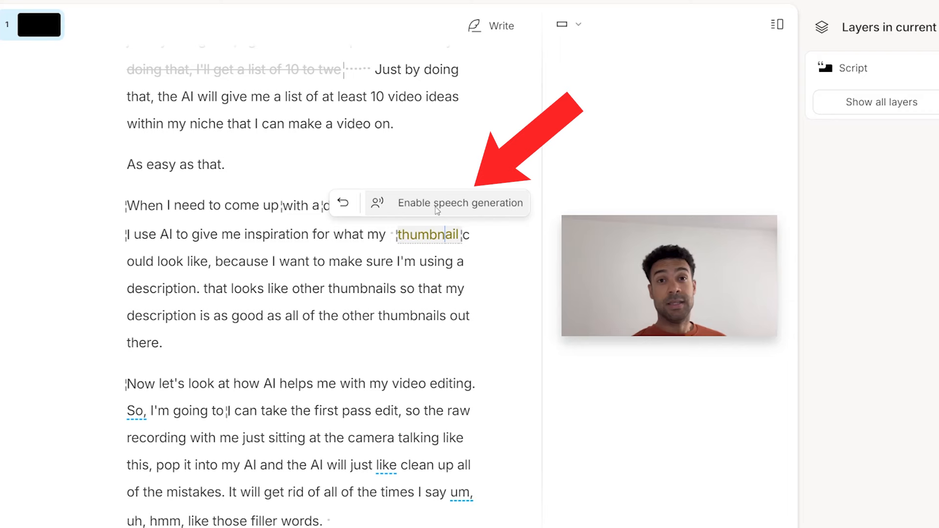
Enable speech generation for the overdubbed word "thumbnail" and play the sentence from "inspiration"
click(437, 205)
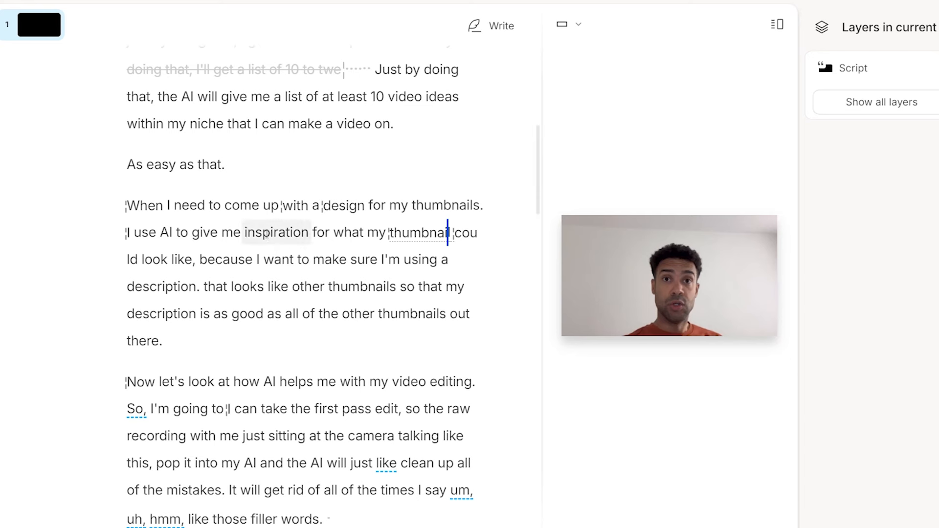
double_click(281, 235)
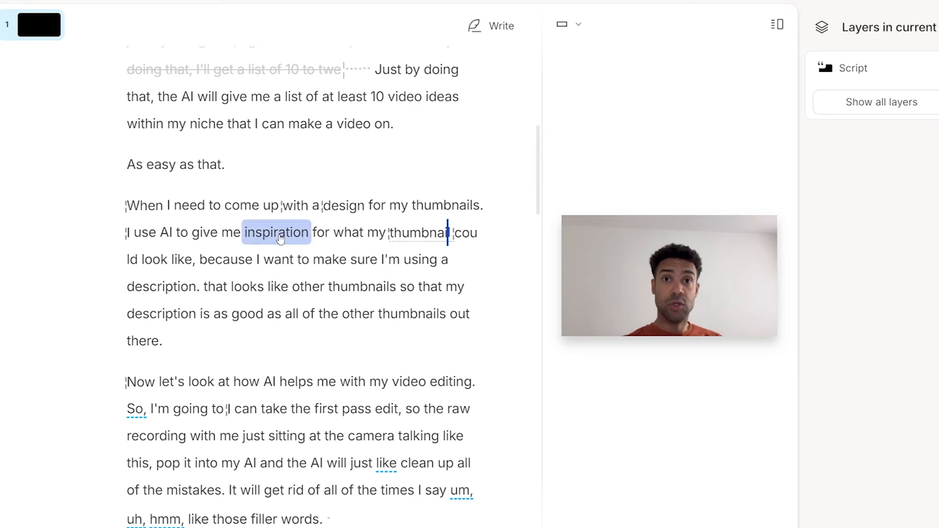
key(space)
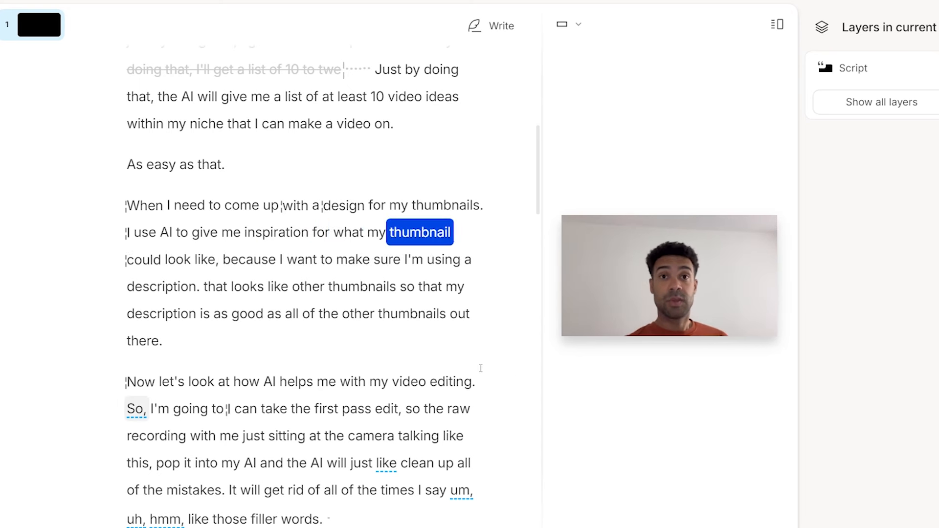
Overdub the word "description" in "I'm using a description" with "thumbnail"
key(space)
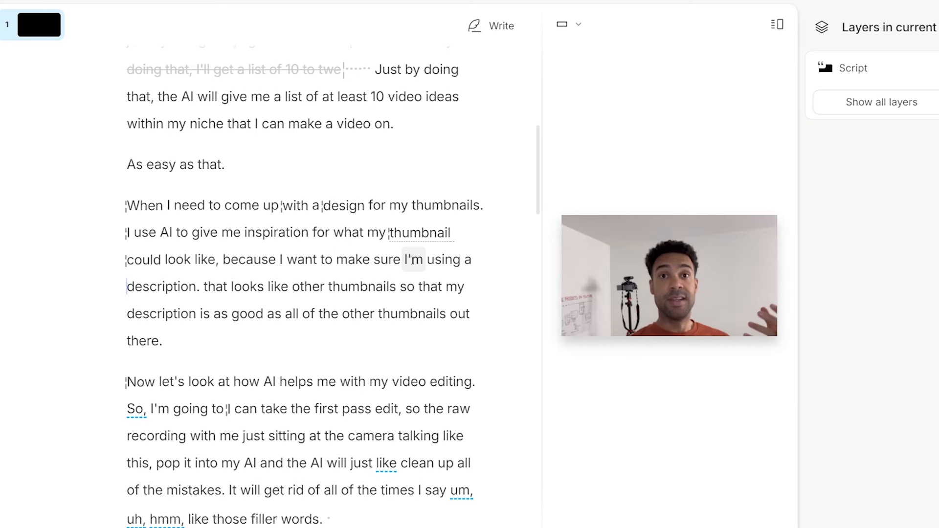
double_click(413, 261)
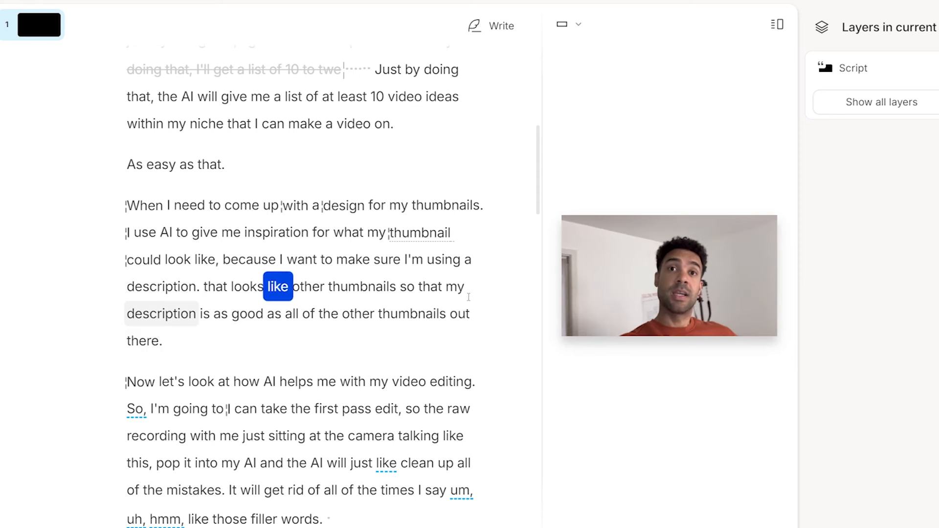
click(171, 289)
double_click(172, 289)
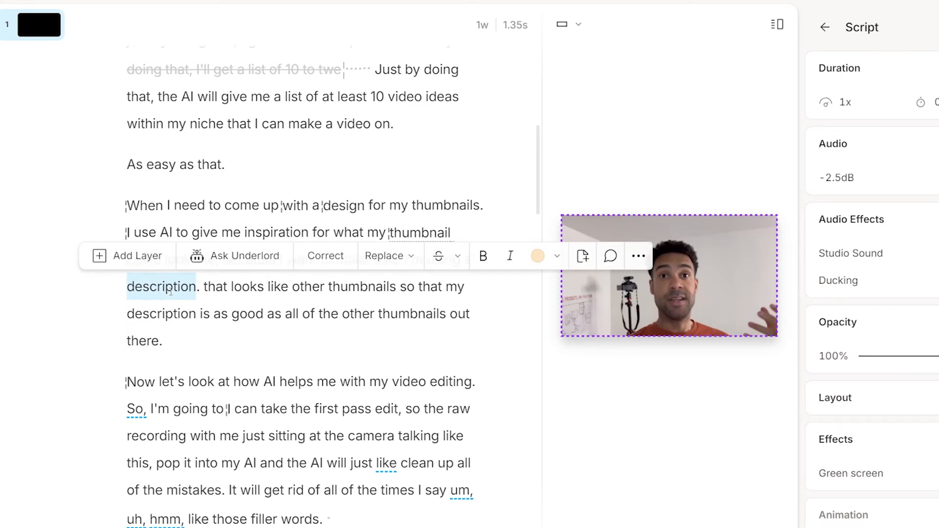
click(390, 259)
text(thumbnail)
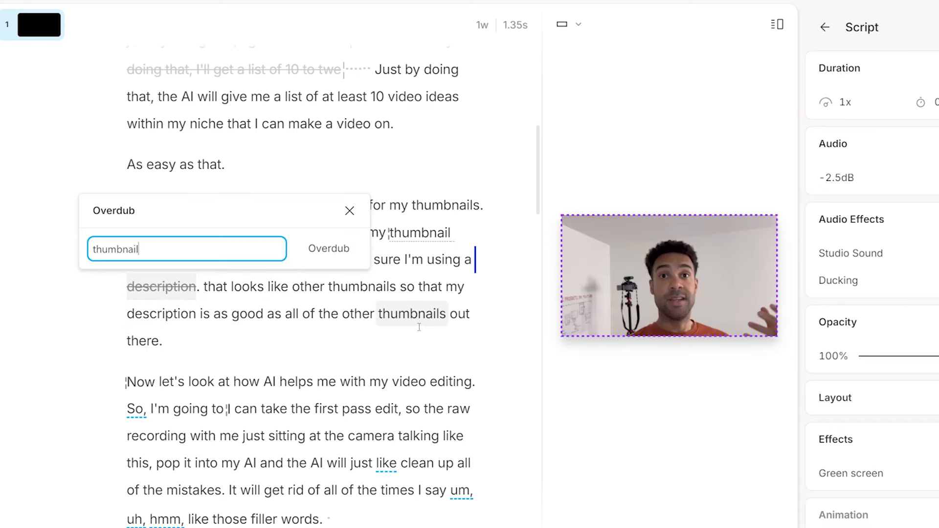
click(336, 250)
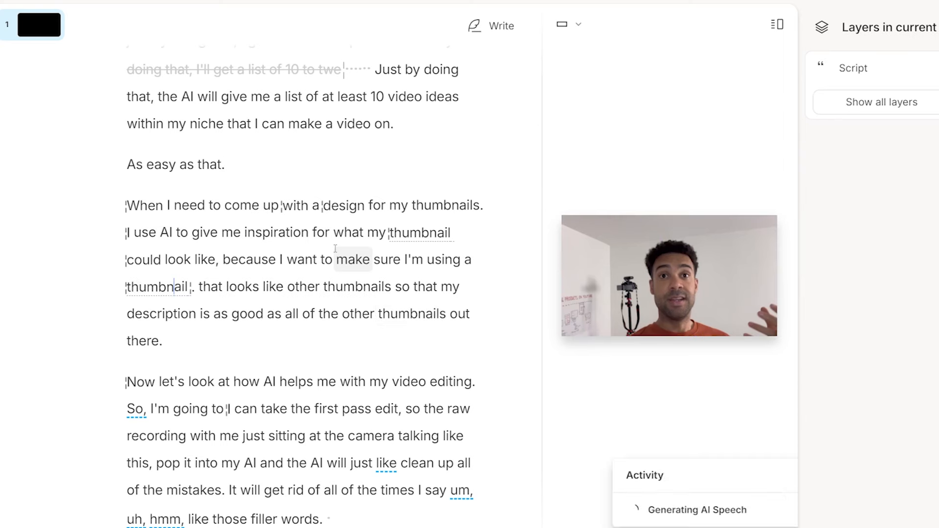
Play the passage from "I'm using a thumbnail" to check the overdubbed word
click(411, 269)
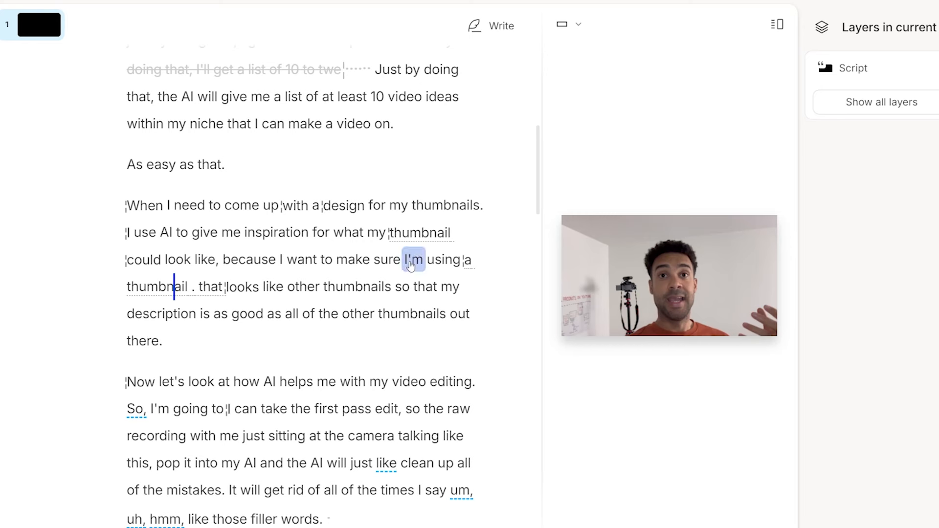
key(space)
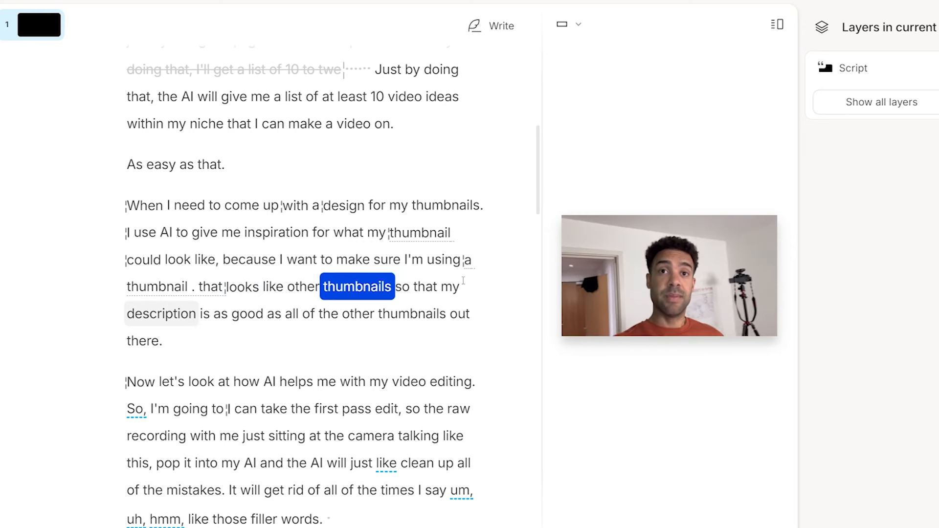
key(space)
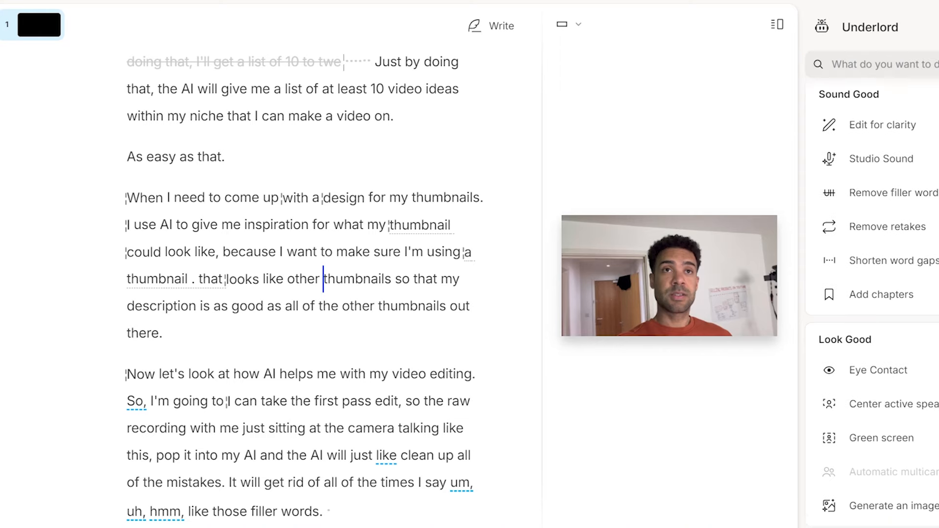
Examine Underlord's Look Good tools and the differing video backgrounds across the transcript, down to the paragraph starting "And then finally"
scroll(870, 293, down, 2)
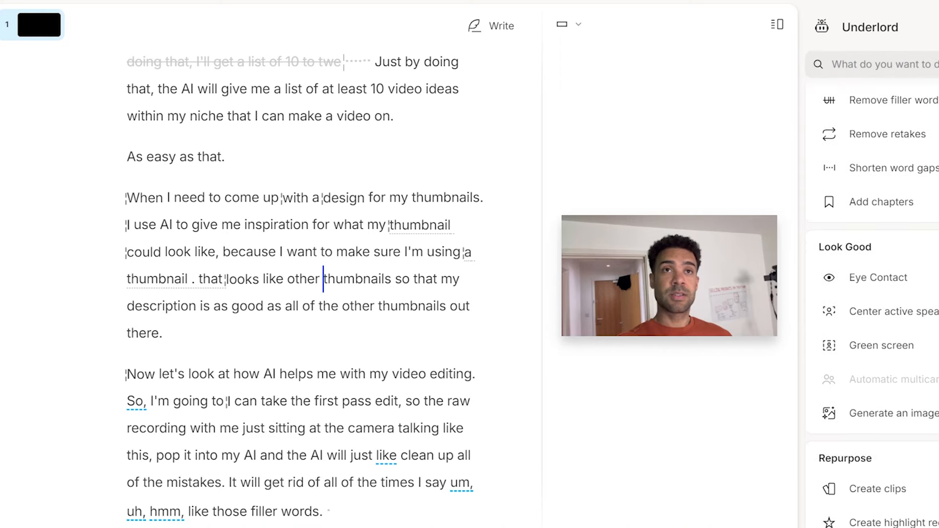
mouse_move(797, 314)
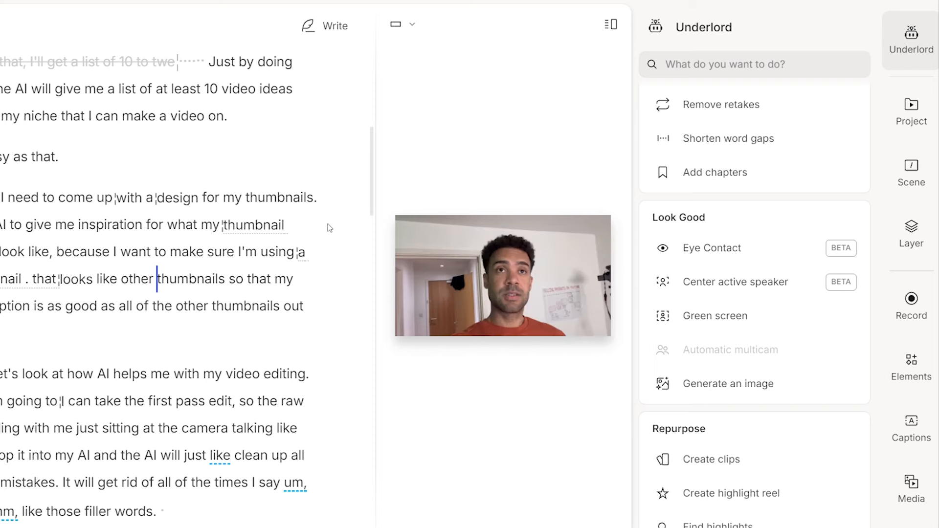
scroll(129, 226, down, 7)
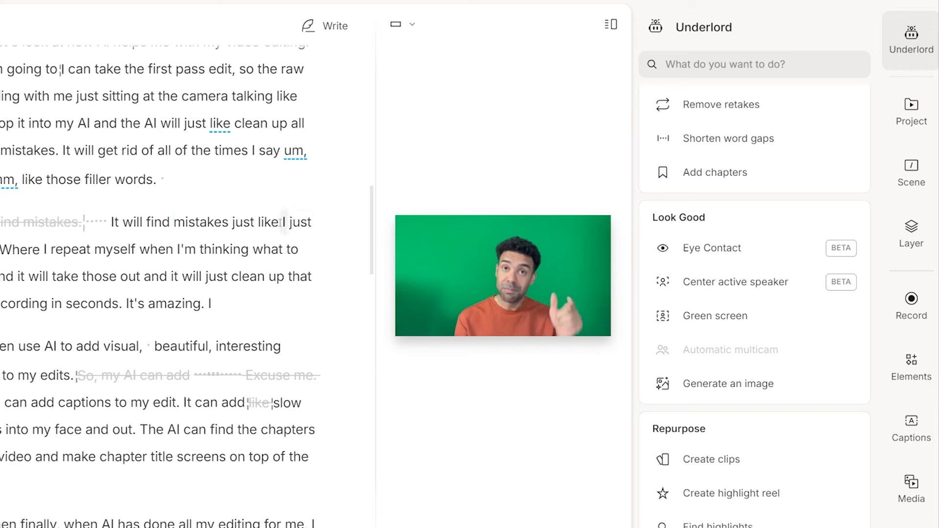
scroll(368, 211, down, 2)
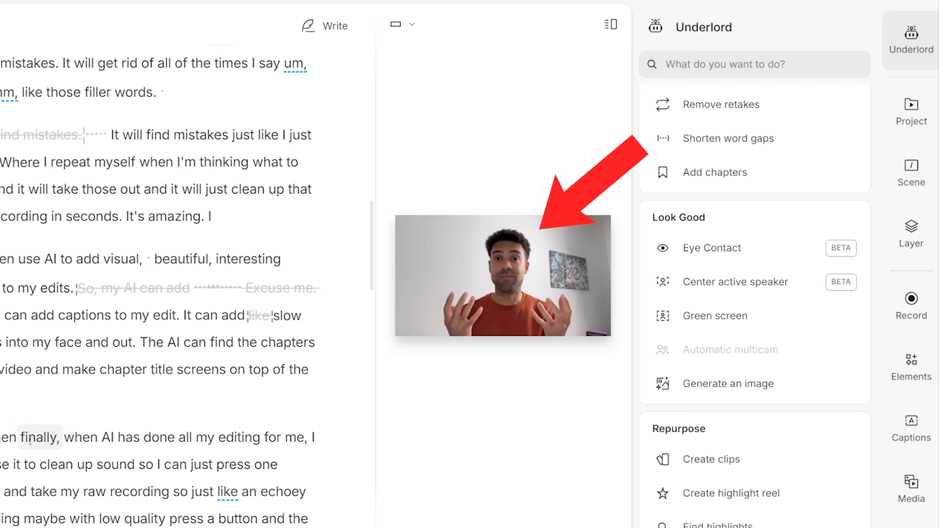
click(68, 440)
click(151, 440)
double_click(241, 442)
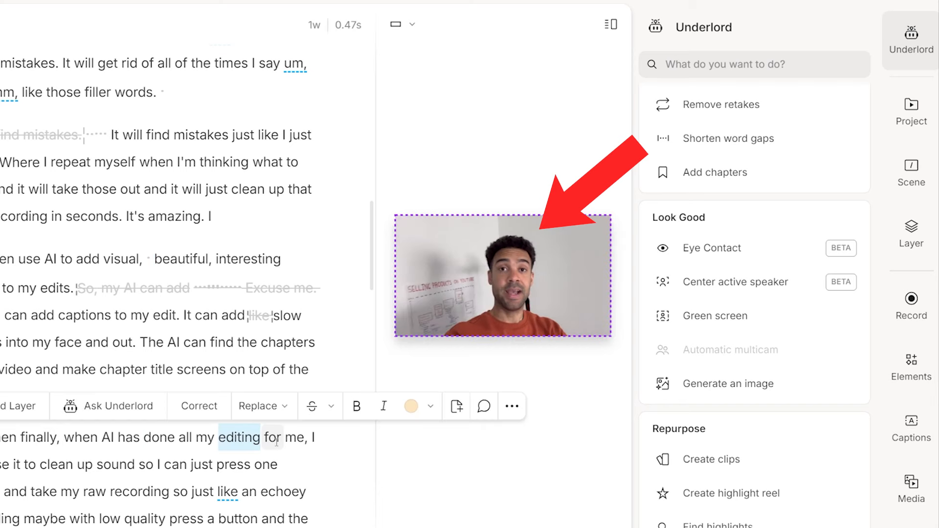
click(283, 447)
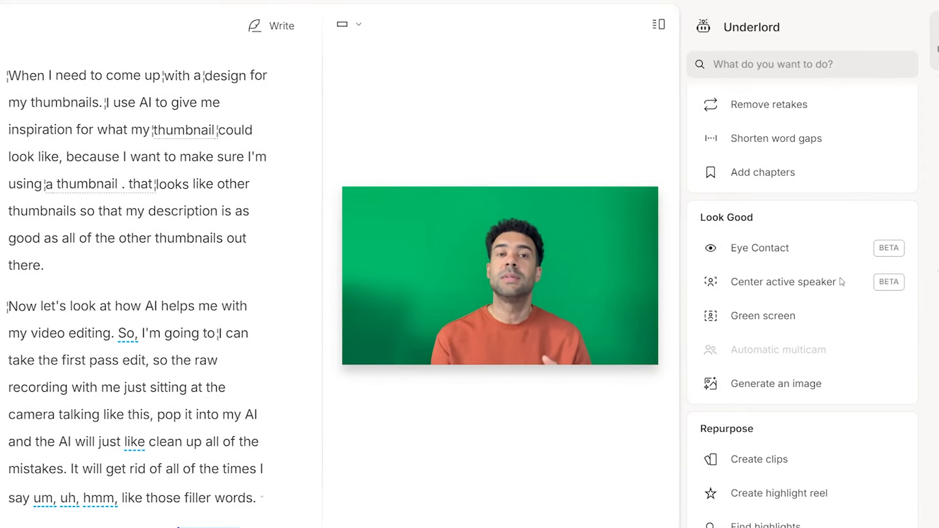
Apply the Green screen effect to the current scene and add the orange-brown grunge stock background
click(829, 326)
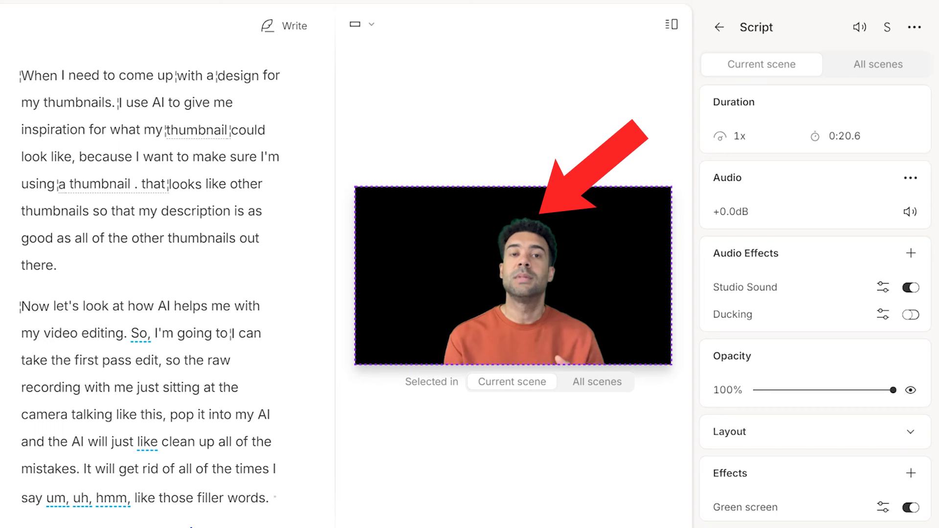
scroll(771, 508, down, 5)
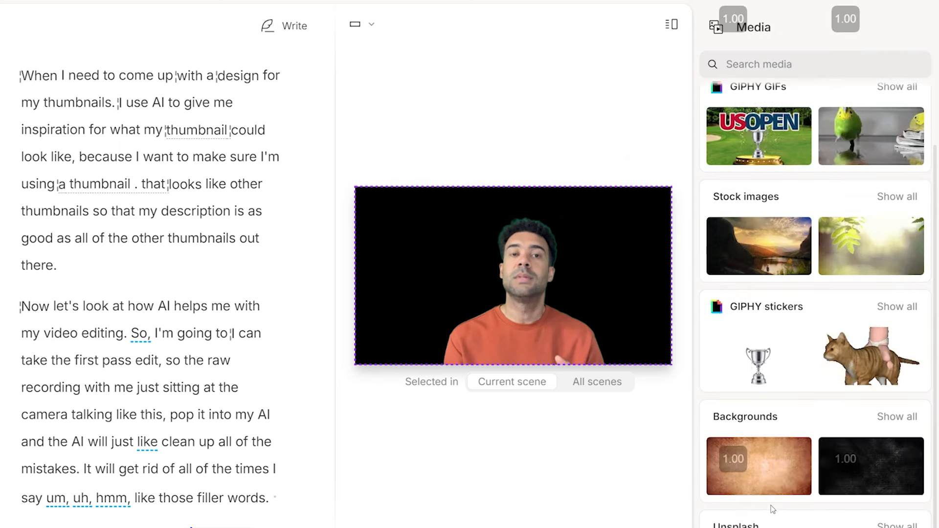
click(767, 462)
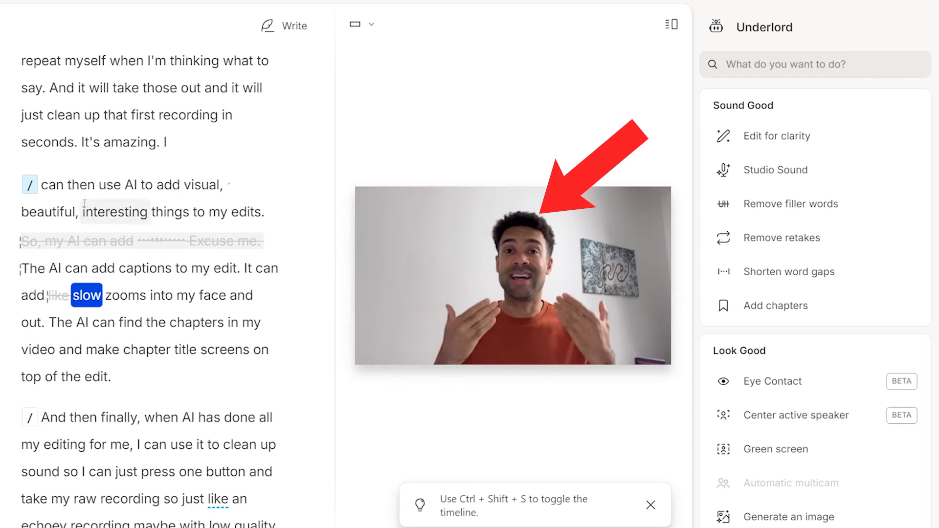
Apply the Green screen effect to the scene starting "can then use AI to add visual" and return to the scene's beginning
click(52, 188)
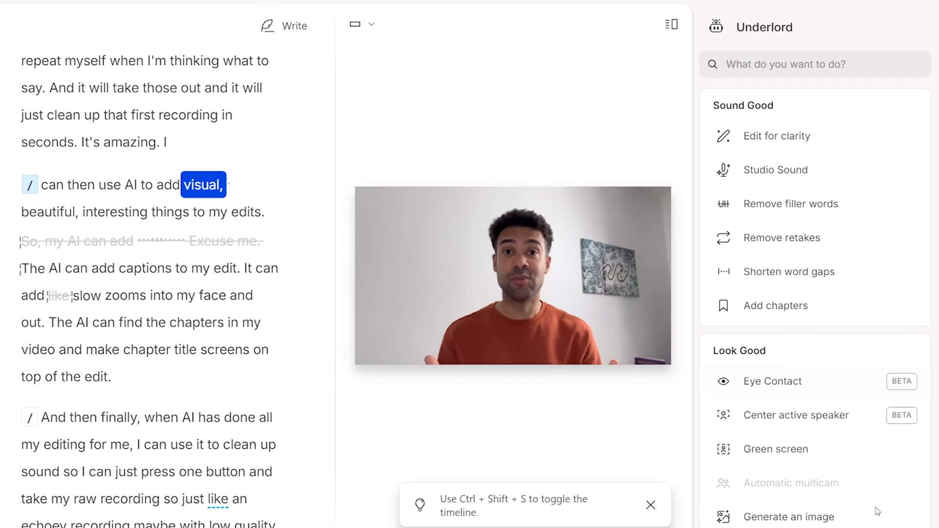
click(813, 451)
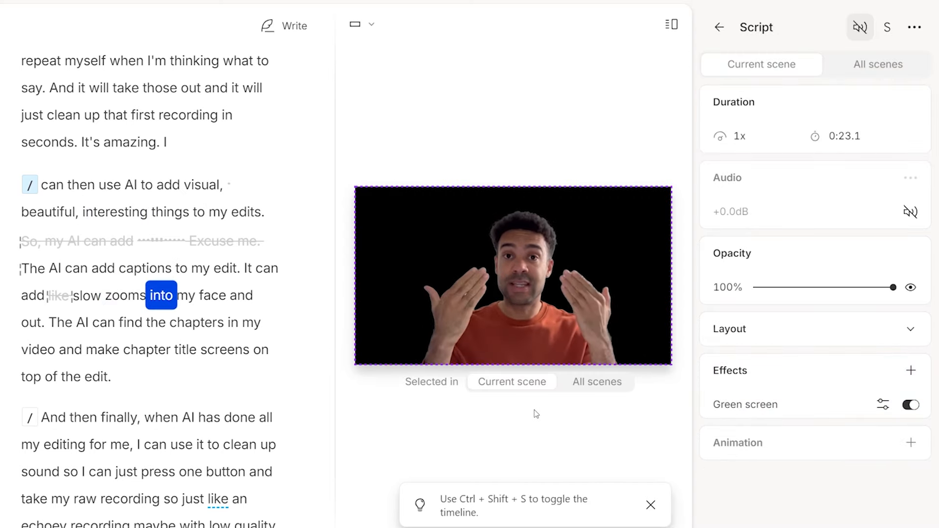
click(57, 189)
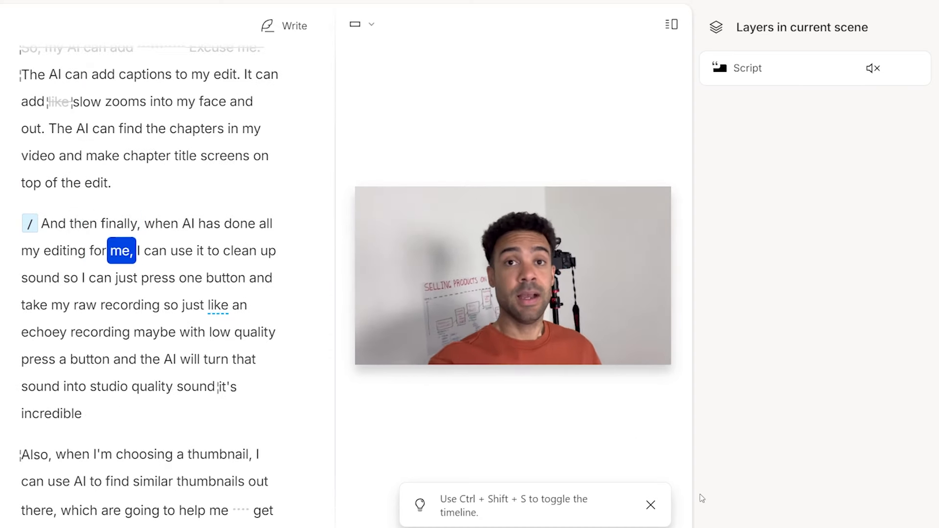
Dismiss the timeline tip and play the scene starting "And then finally" to check its Mega Grung Rust-2 background
click(651, 507)
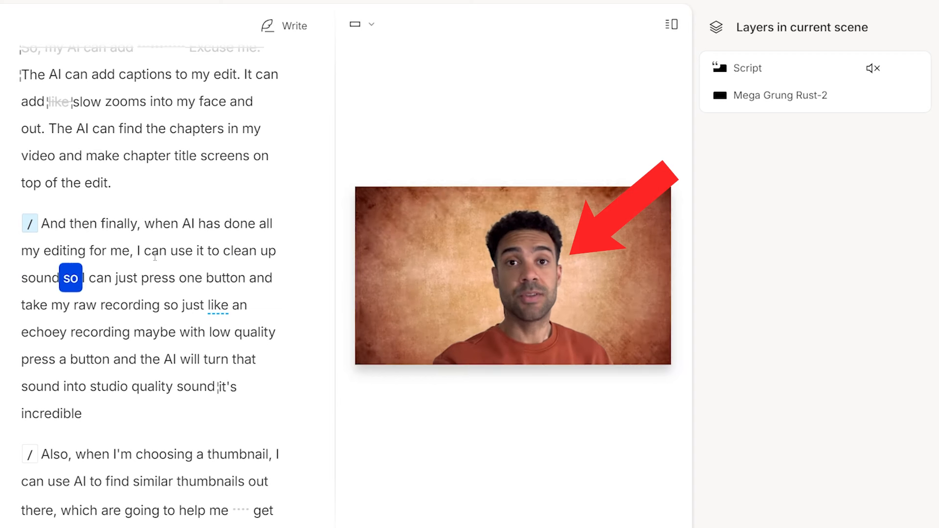
click(65, 250)
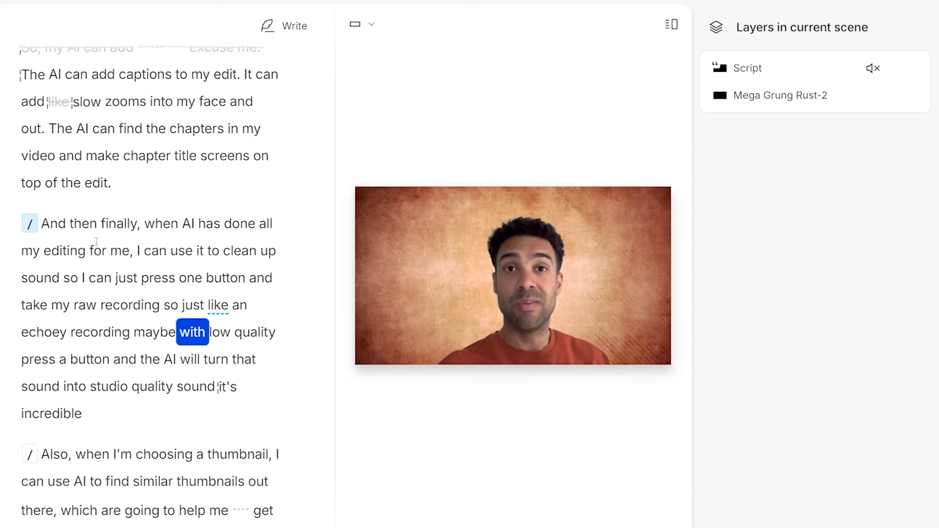
click(52, 227)
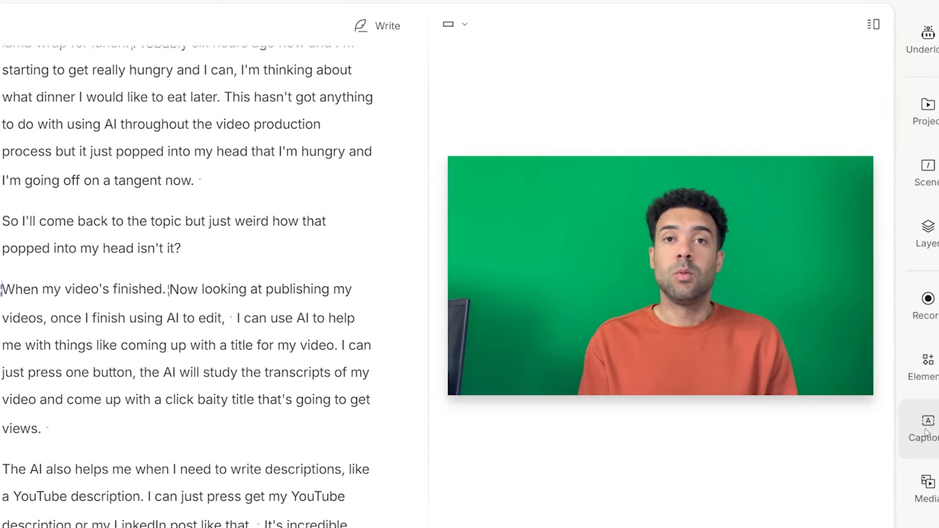
Add Bold Italic: Green captions to all scenes and preview them in the paragraph about choosing a thumbnail
click(911, 432)
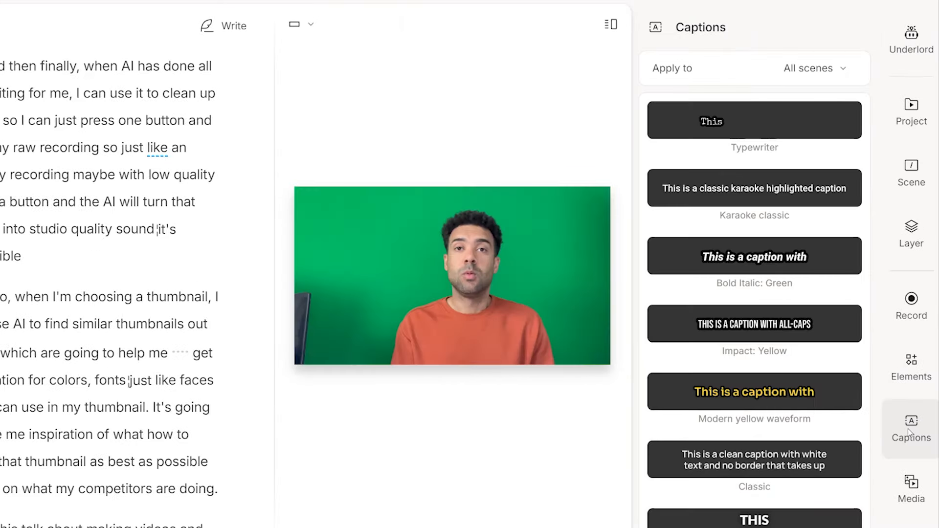
click(785, 258)
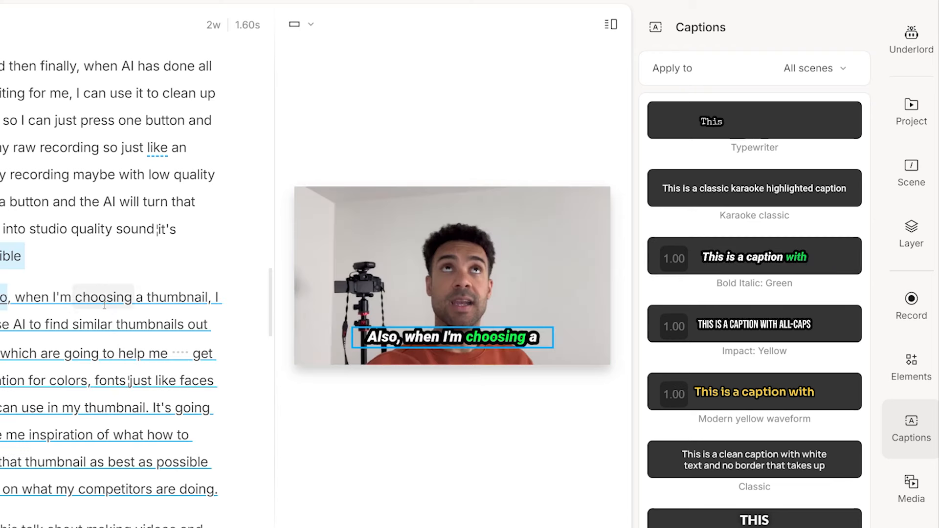
key(space)
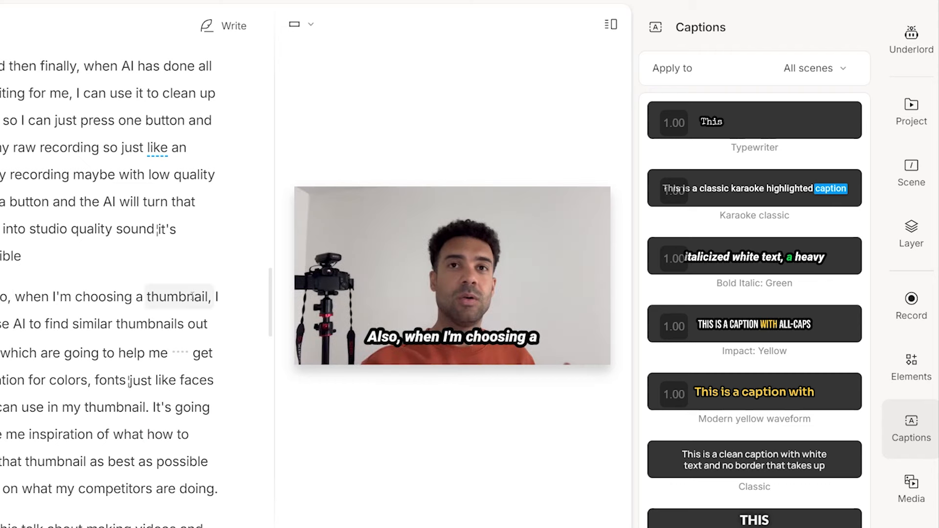
click(110, 488)
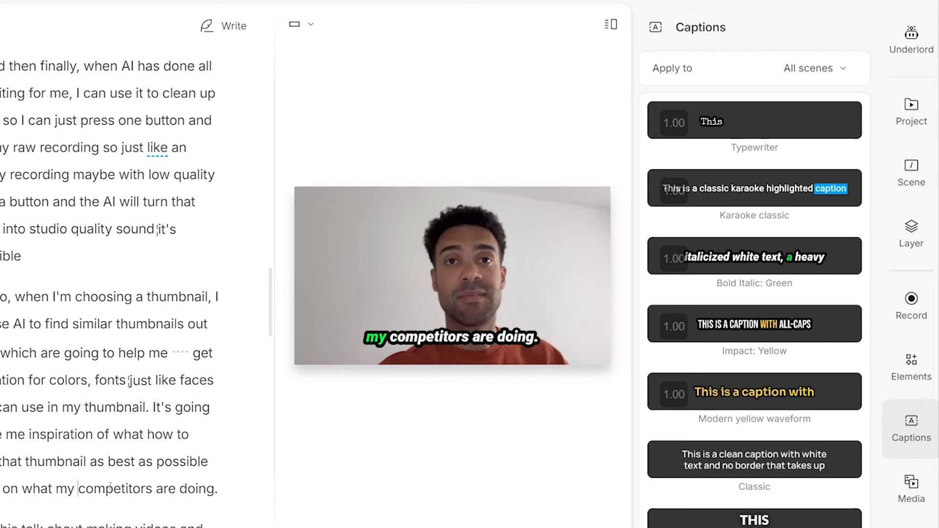
click(35, 407)
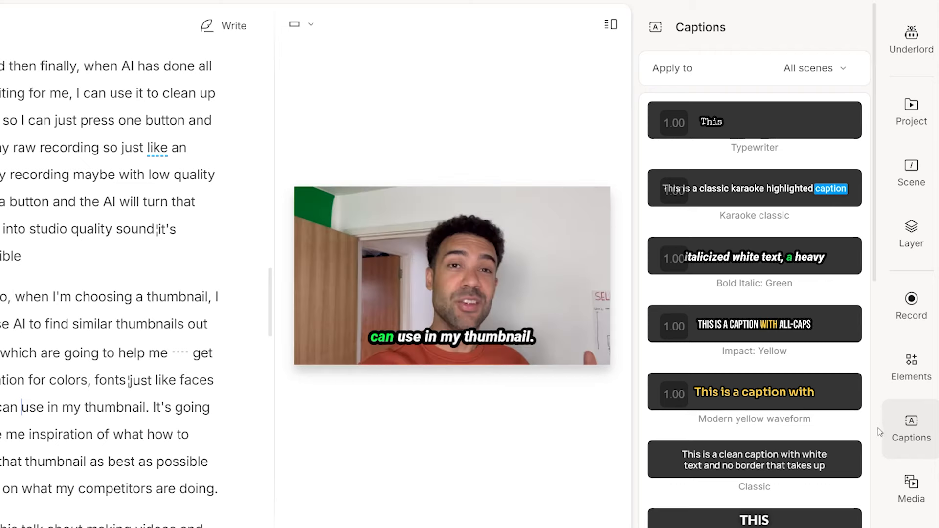
Translate the captions into Greek with Underlord and highlight the first translated paragraph in the translation review
click(903, 42)
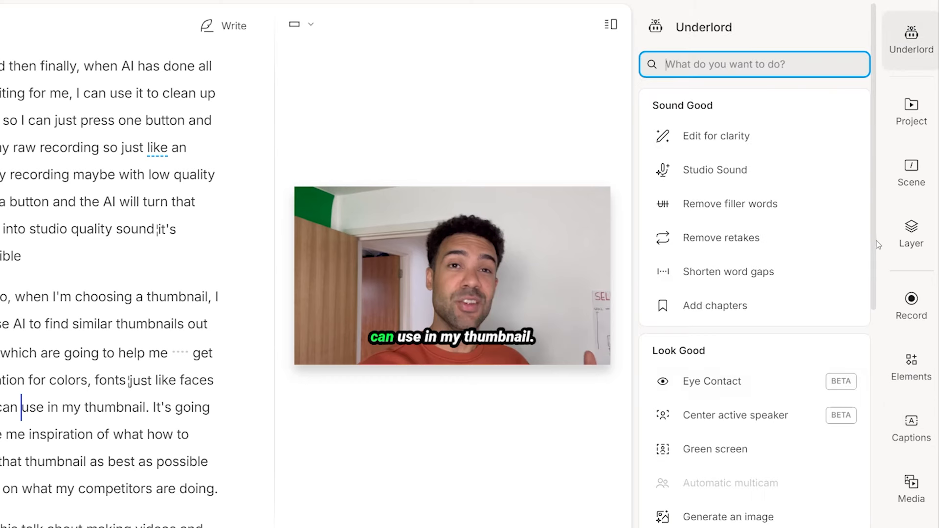
drag(876, 240, 883, 422)
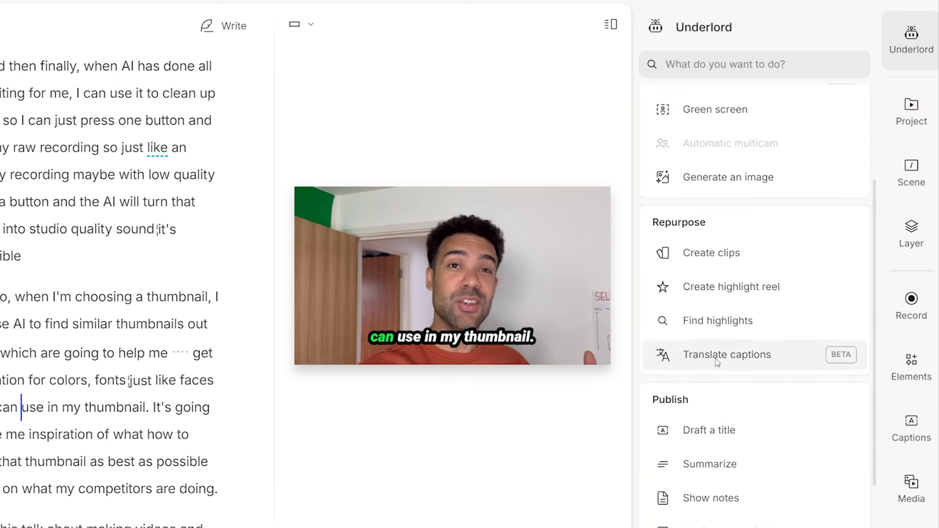
mouse_move(779, 353)
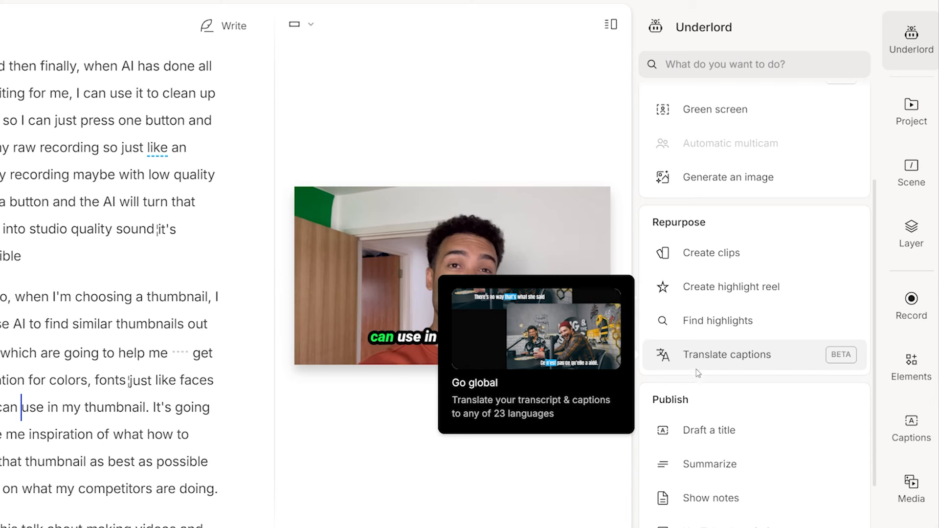
click(787, 362)
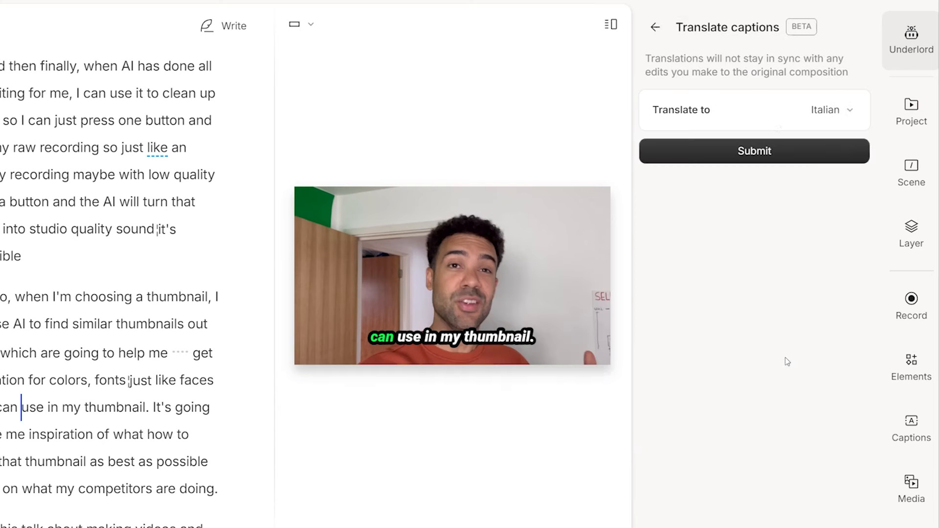
click(831, 113)
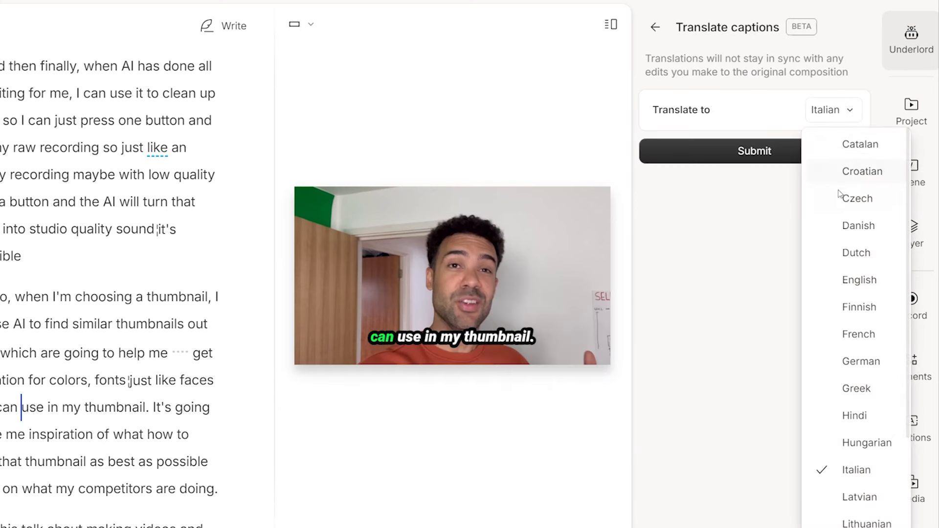
click(857, 389)
click(762, 162)
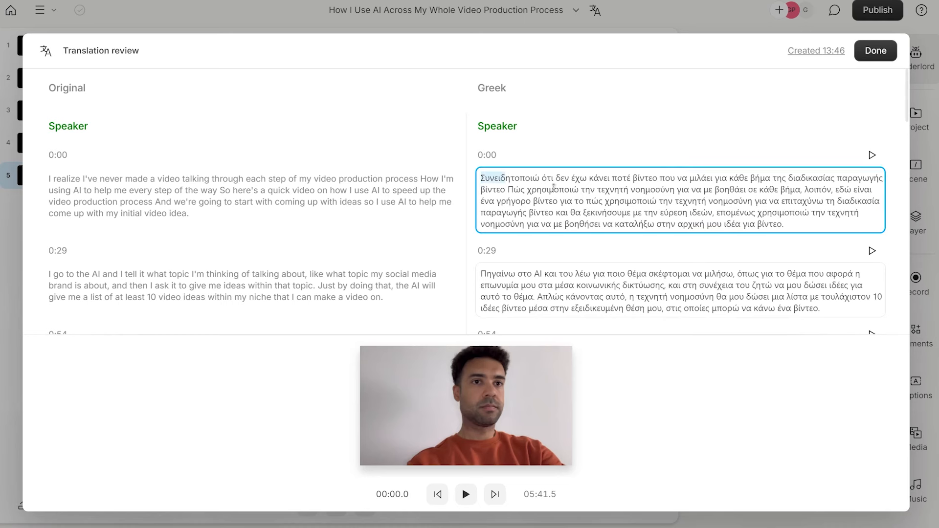
drag(554, 188, 802, 225)
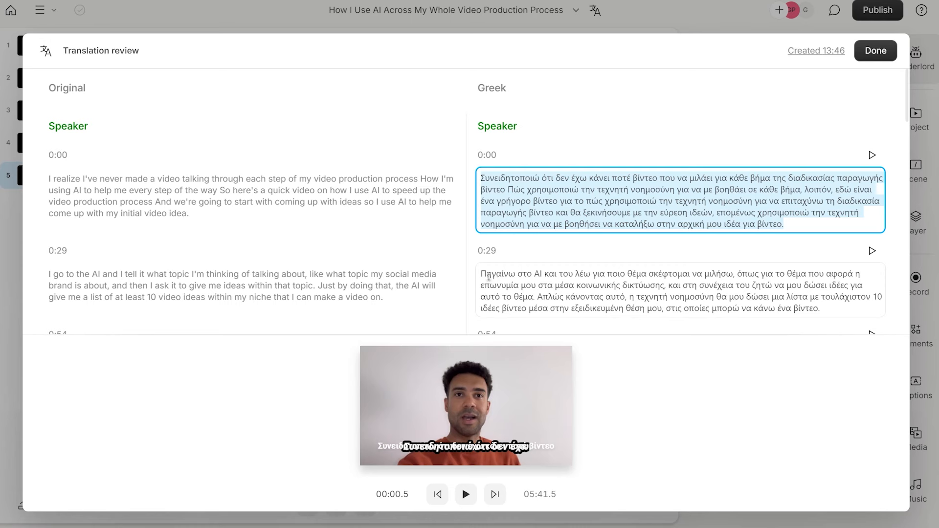
Review the translated Greek paragraphs from 0:29 through 03:03 against the original and finish the translation review
drag(483, 274, 822, 309)
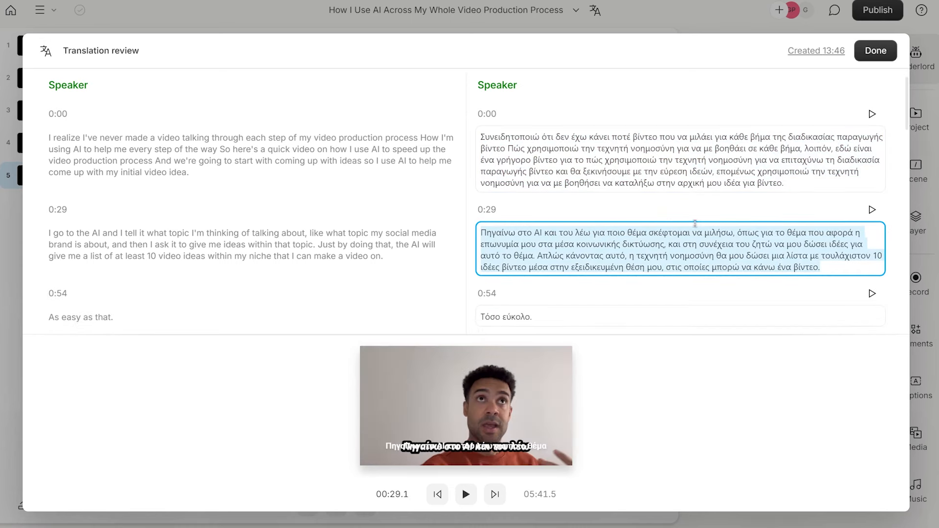
scroll(668, 225, down, 3)
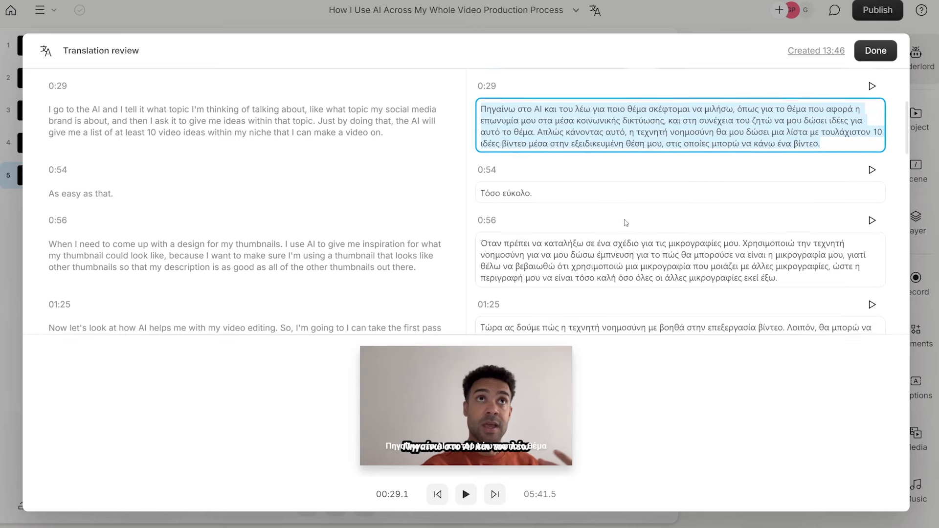
scroll(622, 218, down, 2)
scroll(609, 261, down, 5)
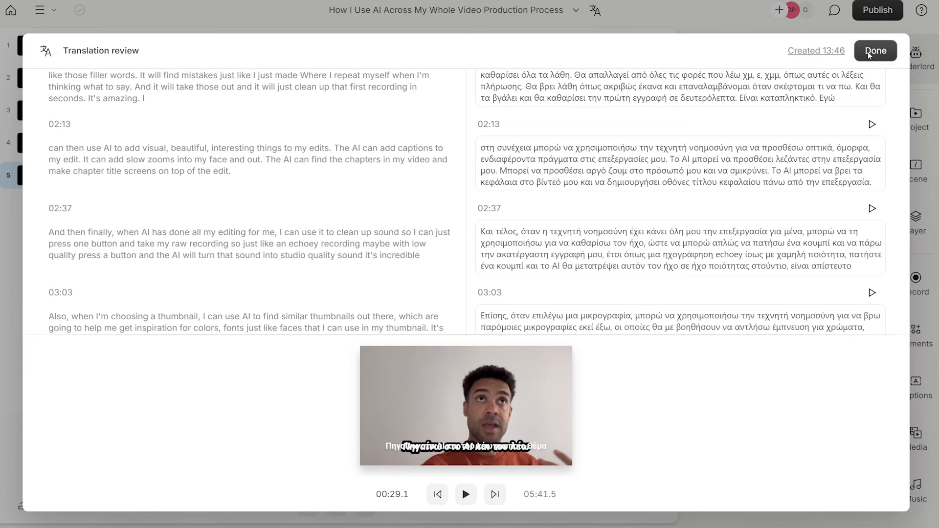
click(869, 52)
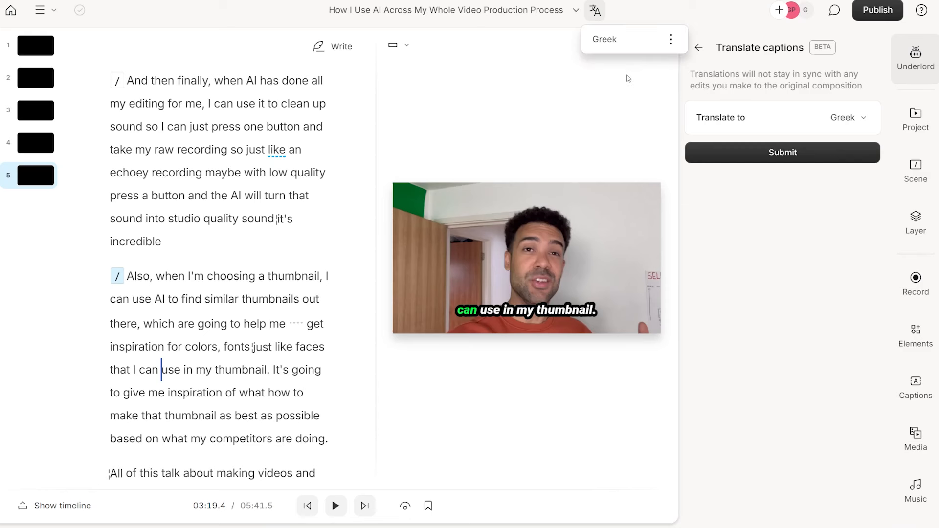
View the available options for the Greek translation and preview the captions at several words in the thumbnail paragraph
click(671, 41)
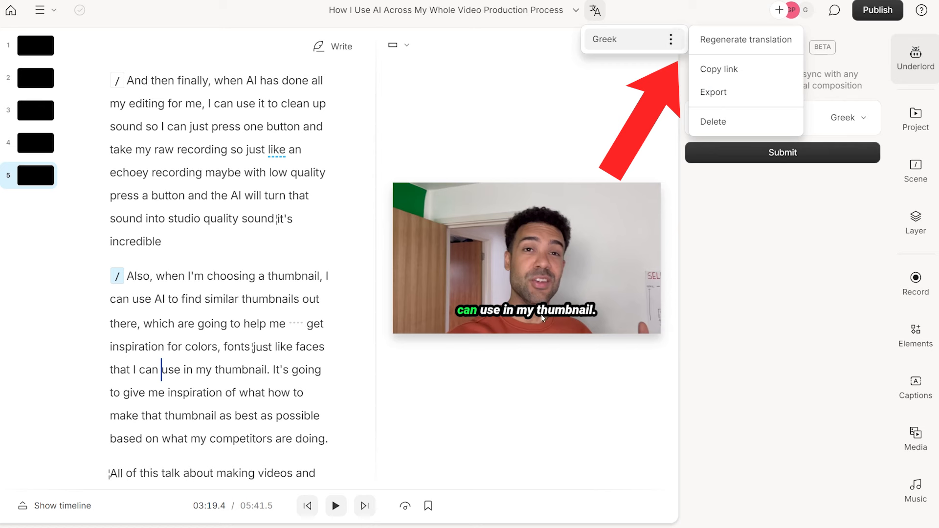
click(589, 161)
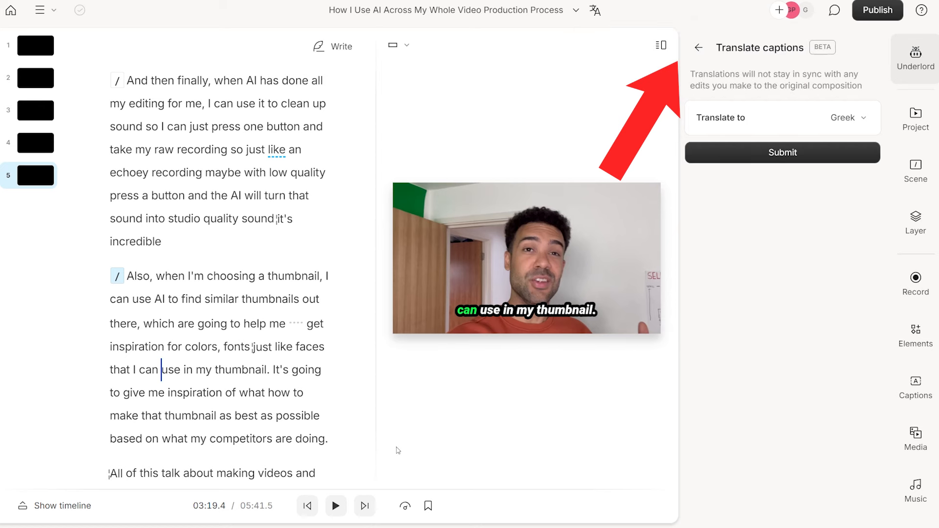
click(246, 415)
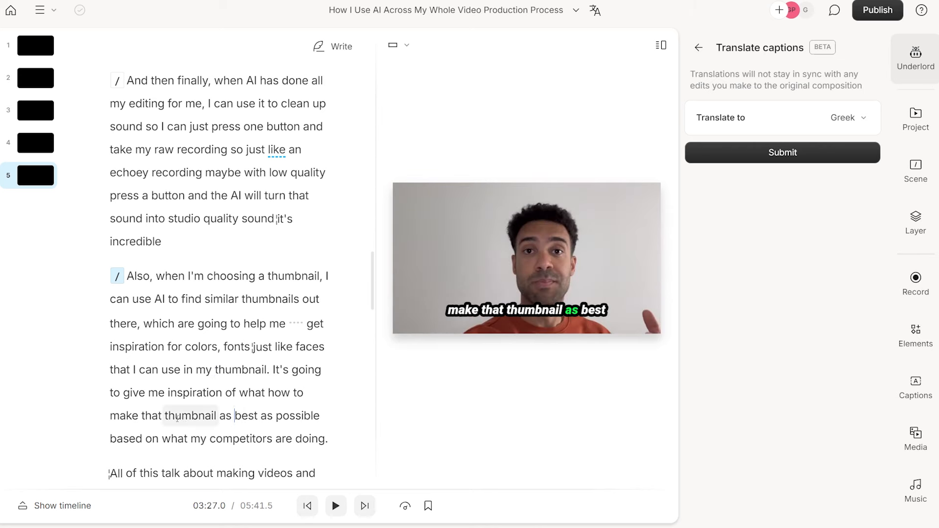
click(128, 417)
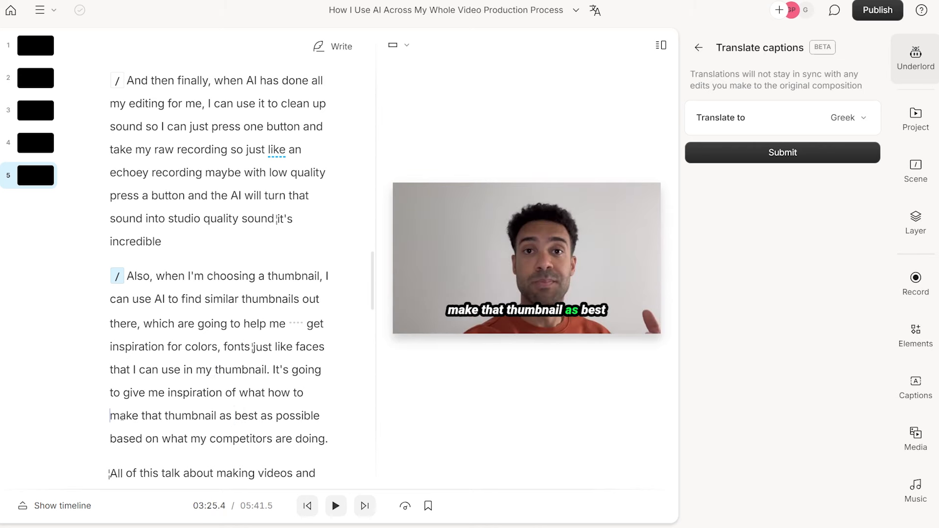
click(250, 443)
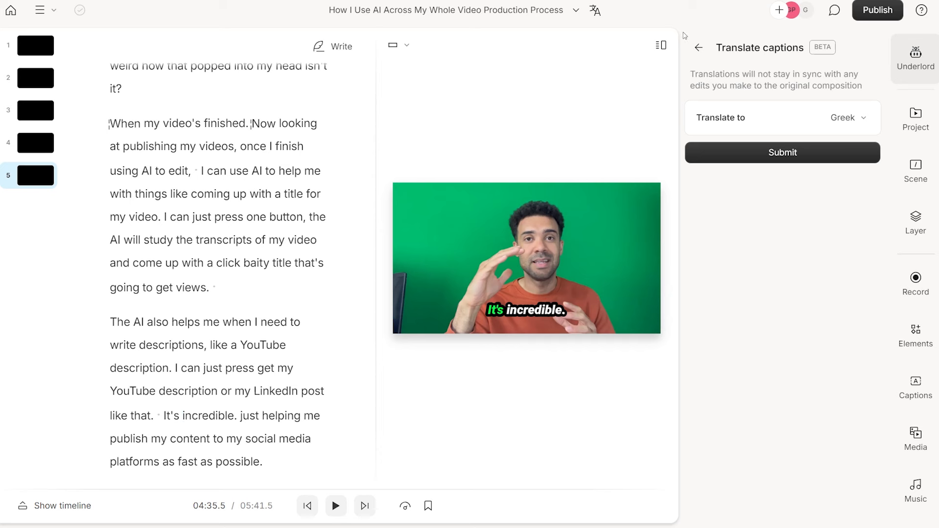
Publish the Greek version of the composition as a 1080p web link accessible to anyone with the link
click(878, 11)
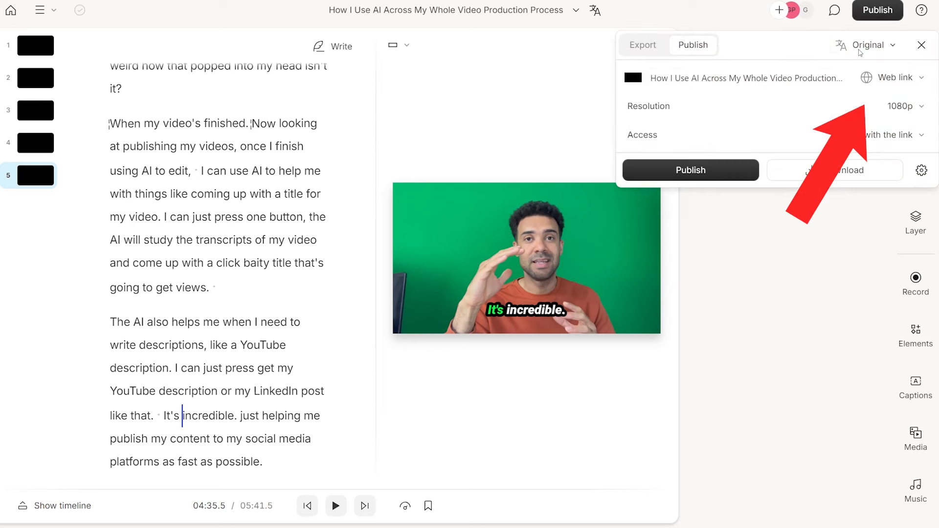
click(893, 46)
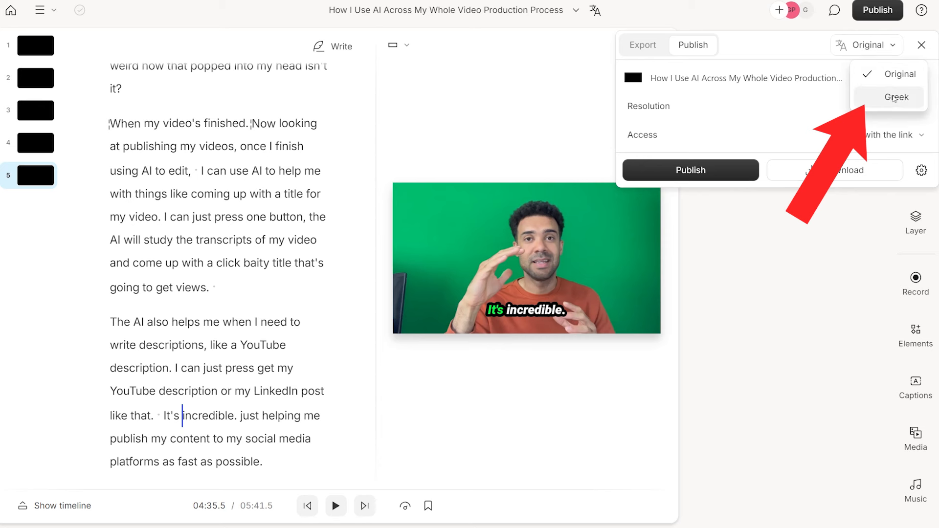
click(895, 97)
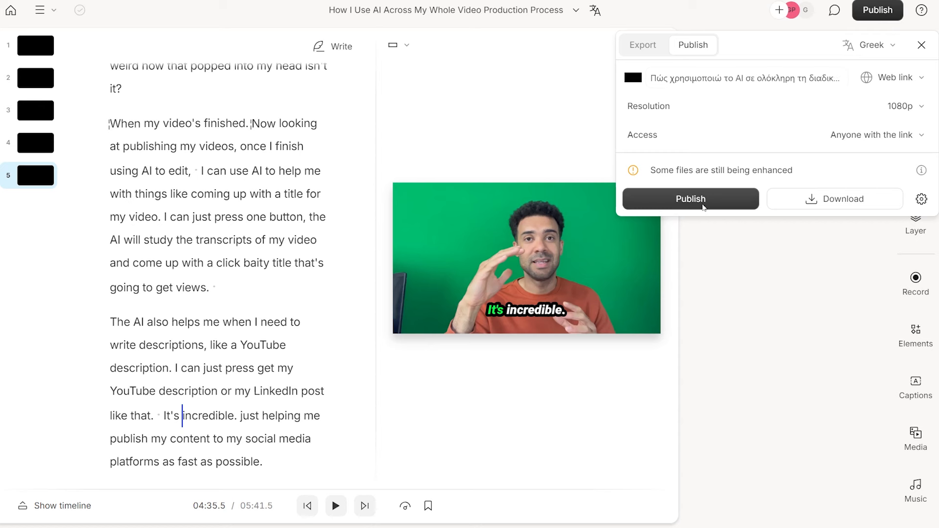
click(704, 207)
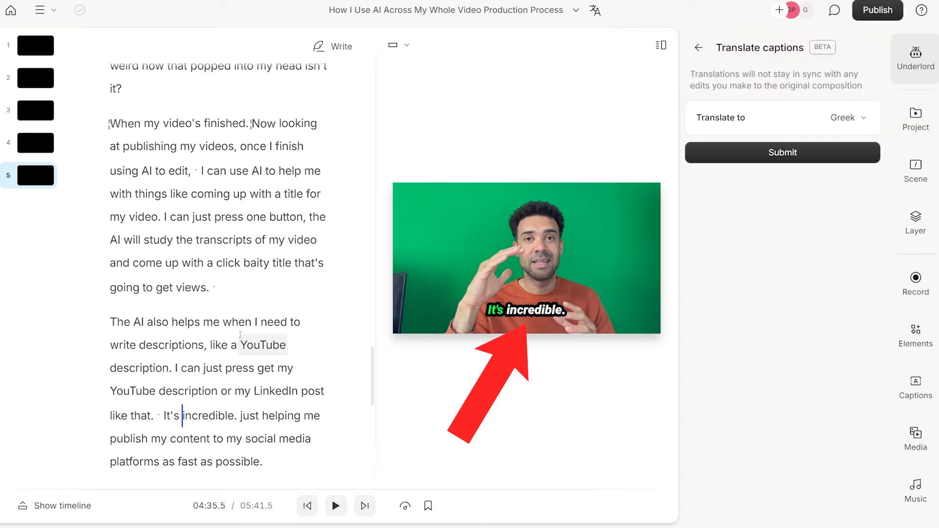
Revisit Underlord's Translate captions tool and check the publish settings for the original version without publishing
click(234, 325)
click(183, 416)
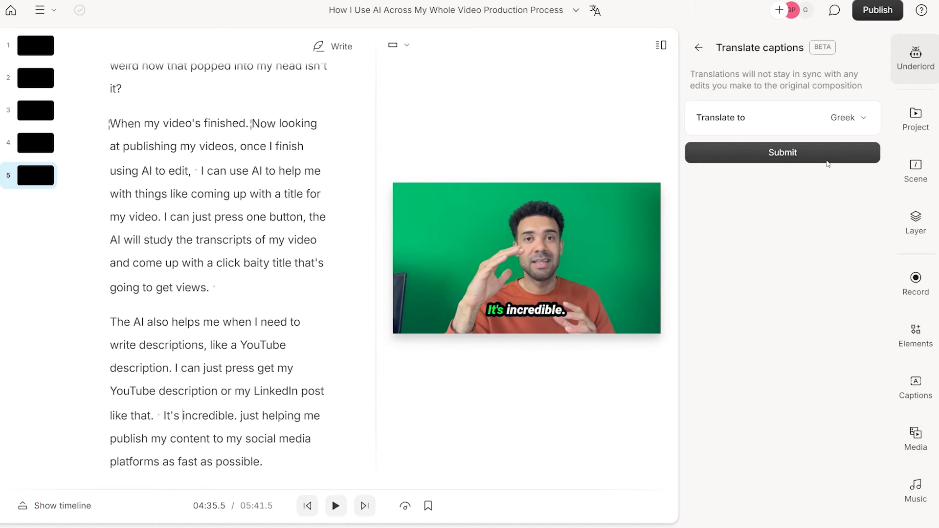
click(915, 67)
scroll(793, 377, down, 3)
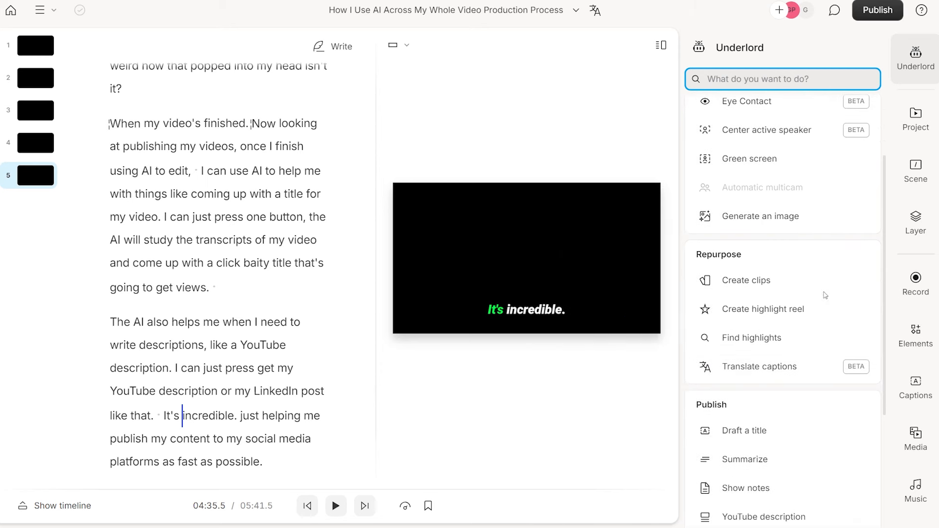
click(815, 373)
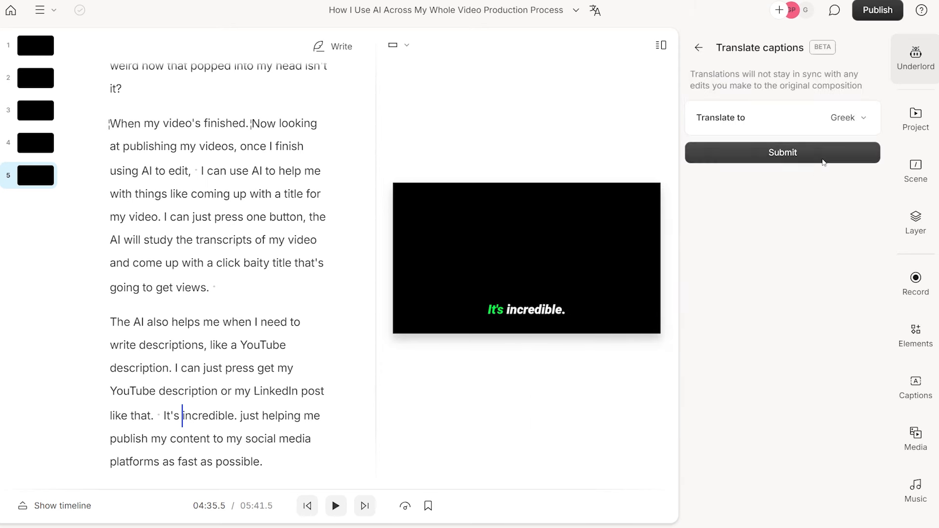
click(870, 12)
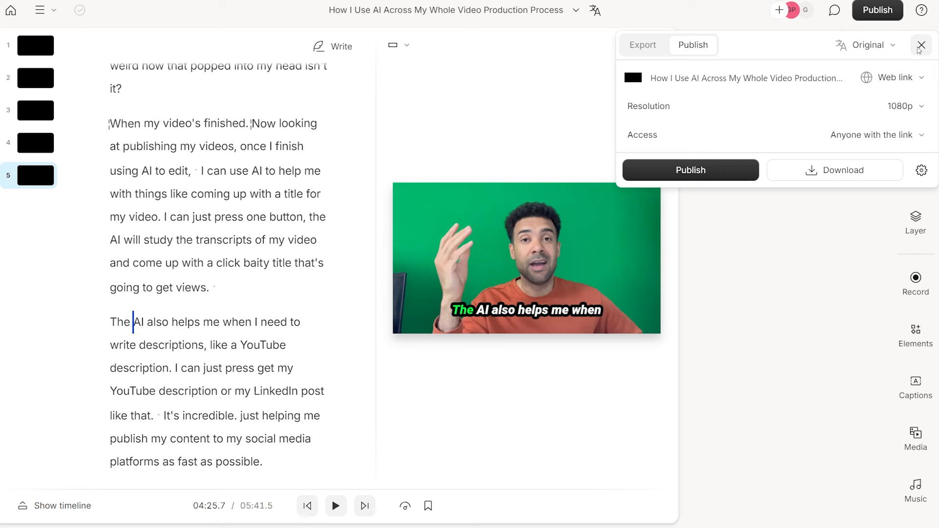
click(918, 46)
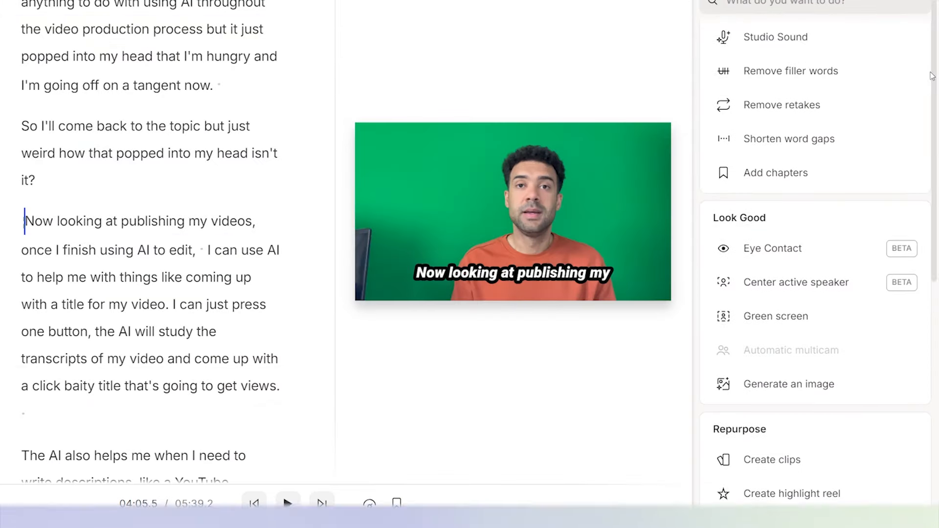
Find the Rewrite tool among Underlord's writing actions and open its settings
scroll(930, 277, down, 8)
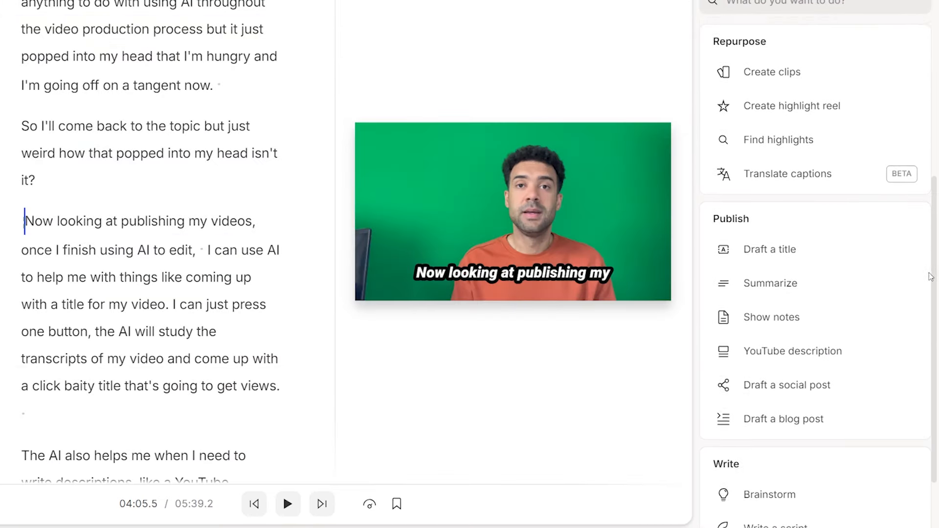
scroll(930, 277, down, 2)
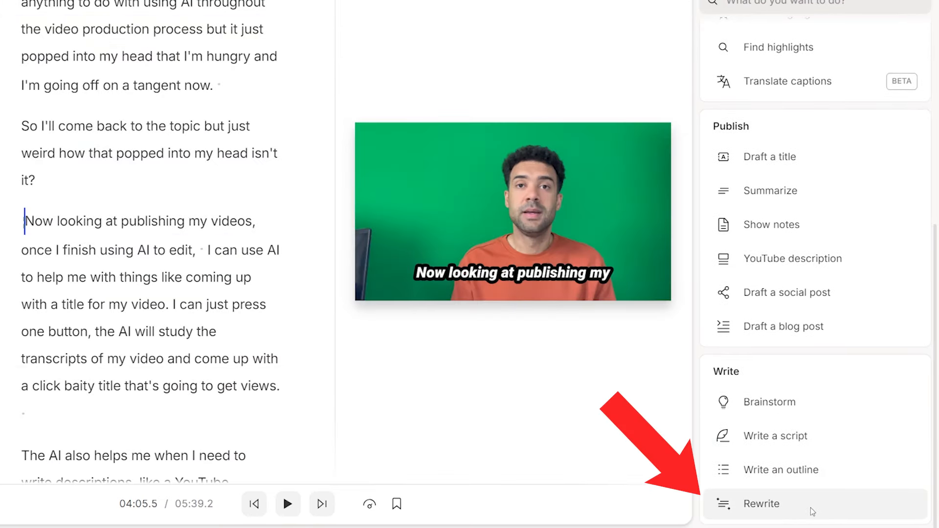
mouse_move(813, 512)
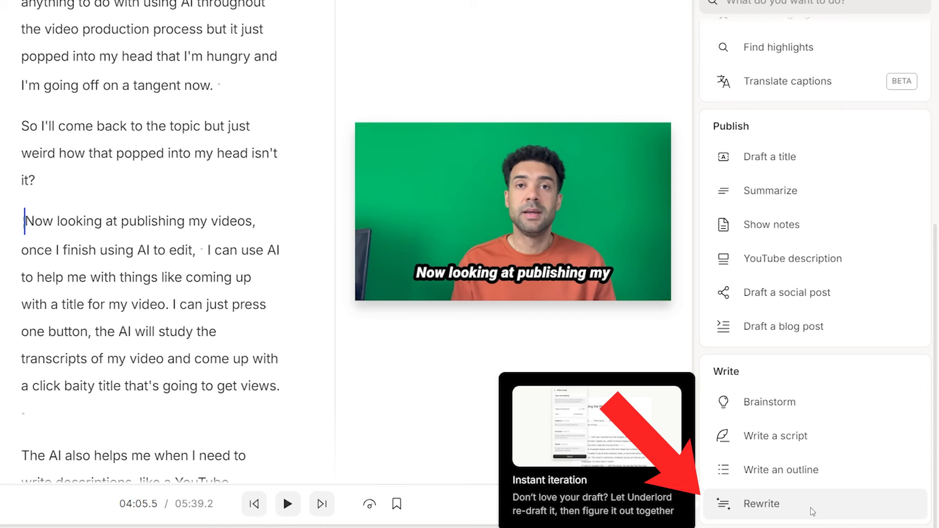
click(812, 511)
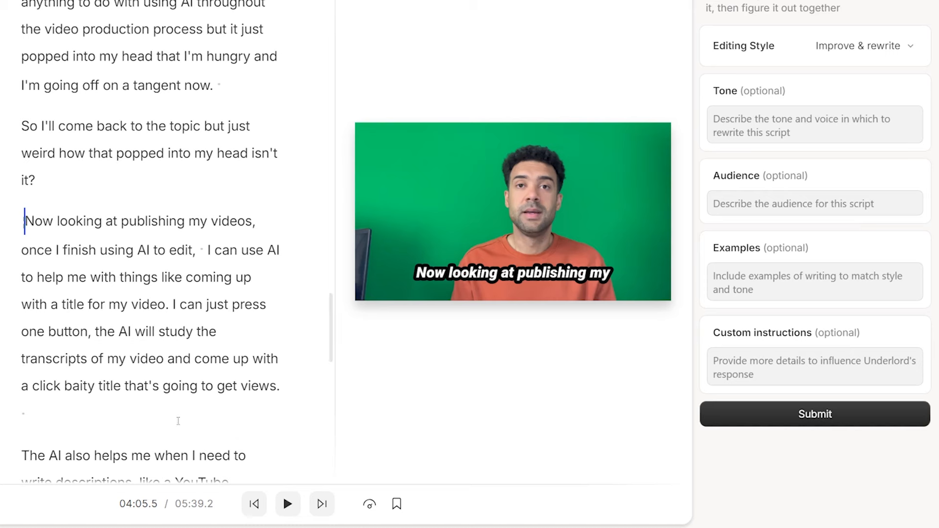
Preview the transcript at "Now looking at publishing my videos" and at the preceding "So I'll come back to the topic" paragraph
scroll(113, 330, up, 1)
click(60, 270)
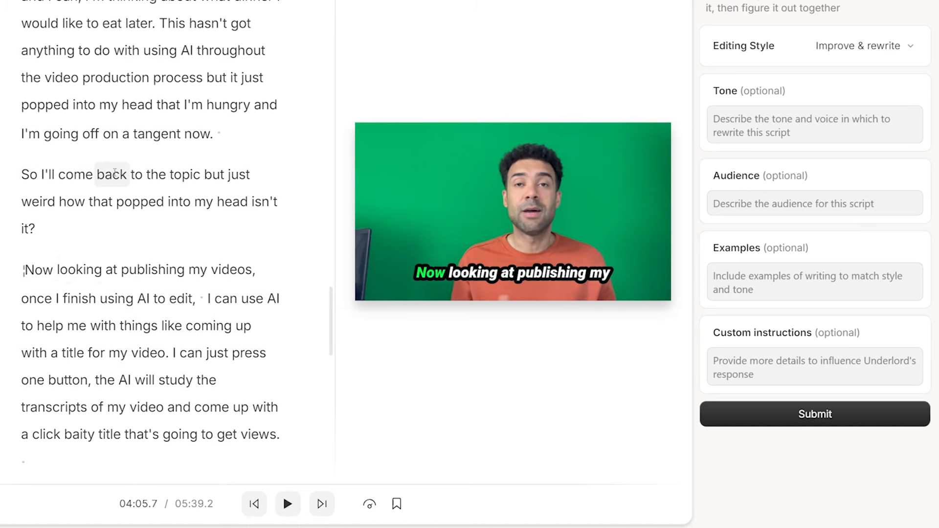
scroll(186, 324, up, 3)
click(187, 324)
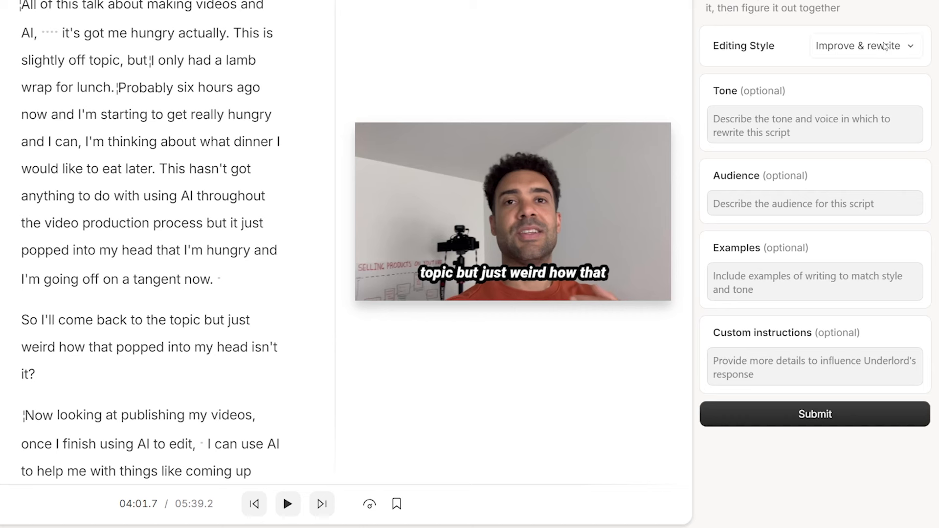
Try the Tighten it up editing style for the rewrite and switch back to Improve & rewrite
click(886, 46)
click(861, 104)
click(874, 48)
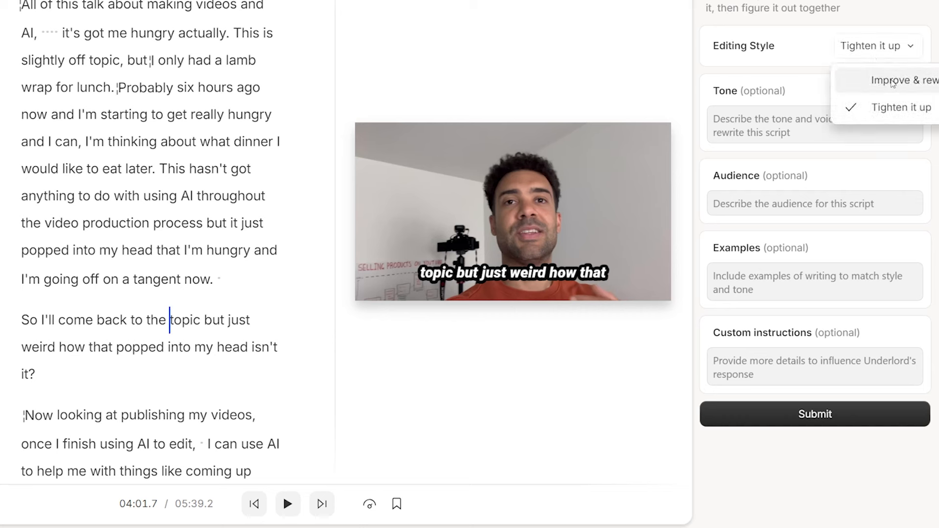
click(893, 82)
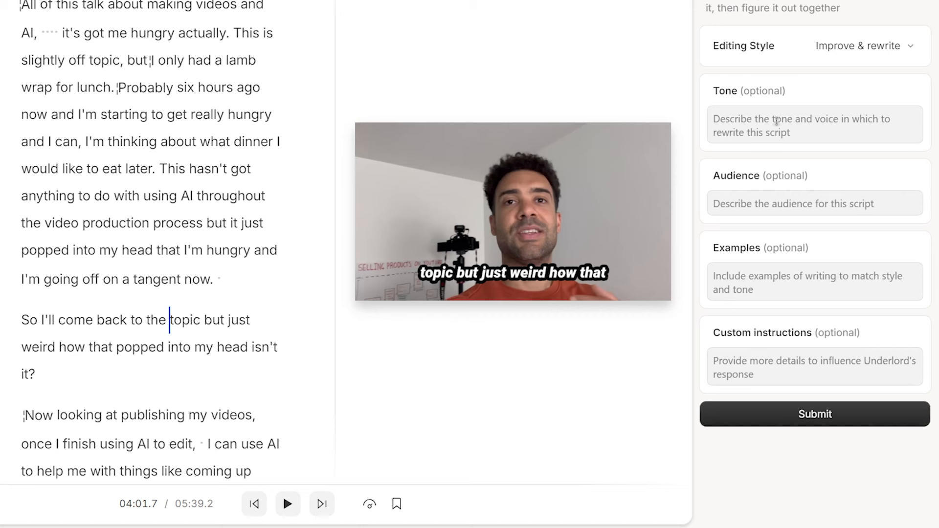
Generate a rewrite with tone "Make the script professional and educational" and audience "video creators who want to use ai to speed up their video production"
click(738, 123)
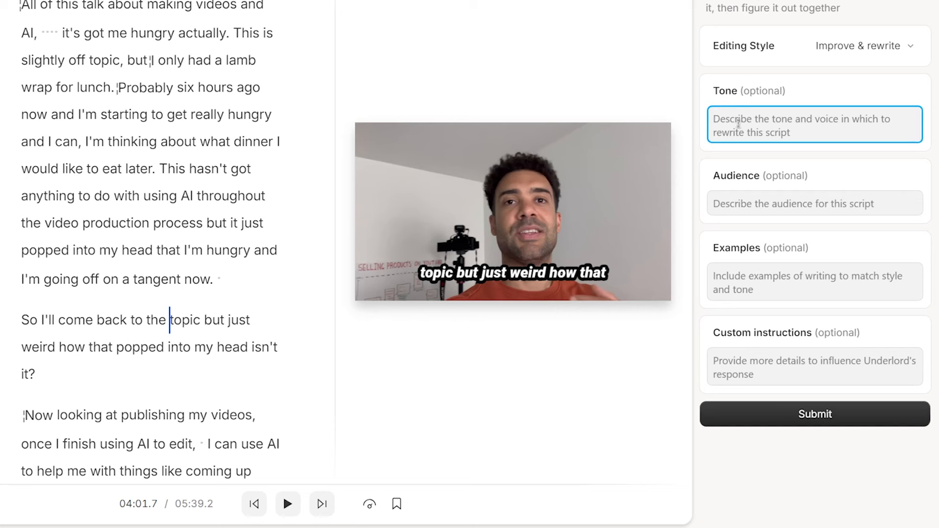
text(Make the script )
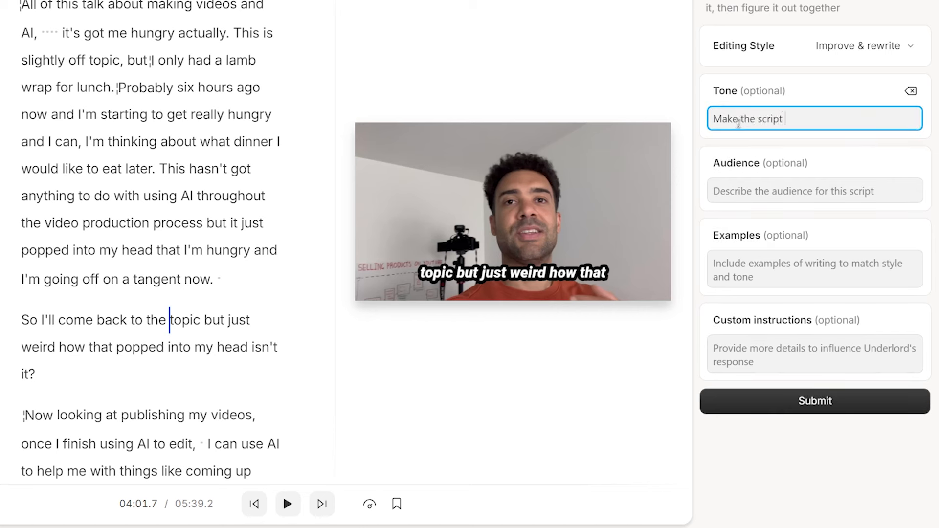
text(professional and educational)
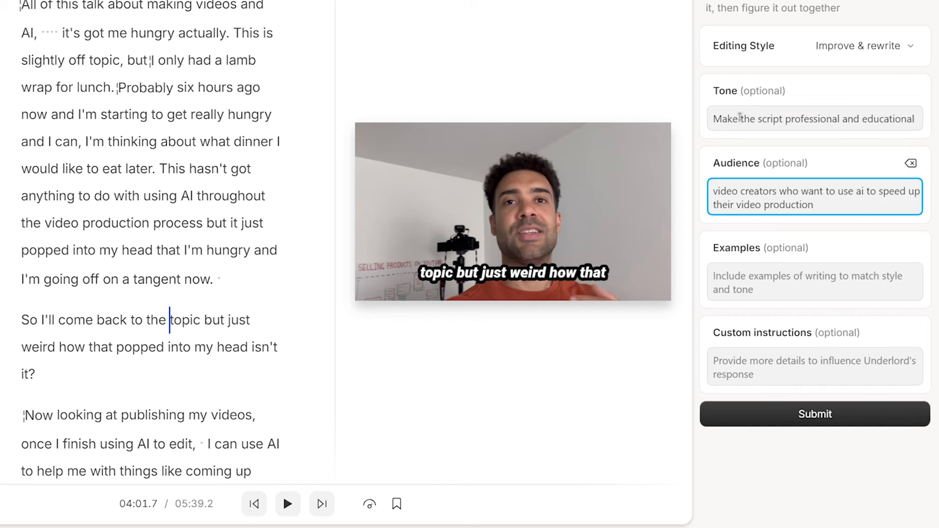
click(845, 421)
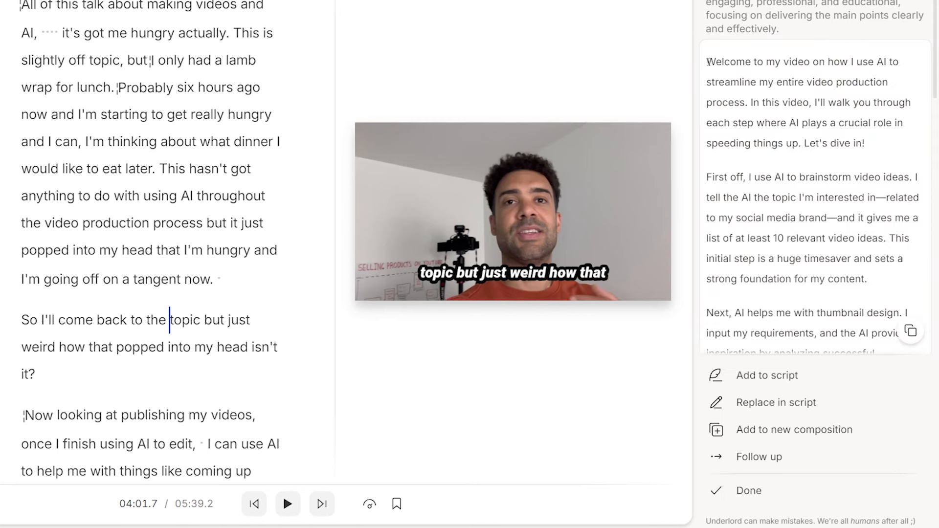
Read through the rewritten script, from its highlighted introduction to the paragraphs on publishing and repurposing content
drag(709, 61, 883, 153)
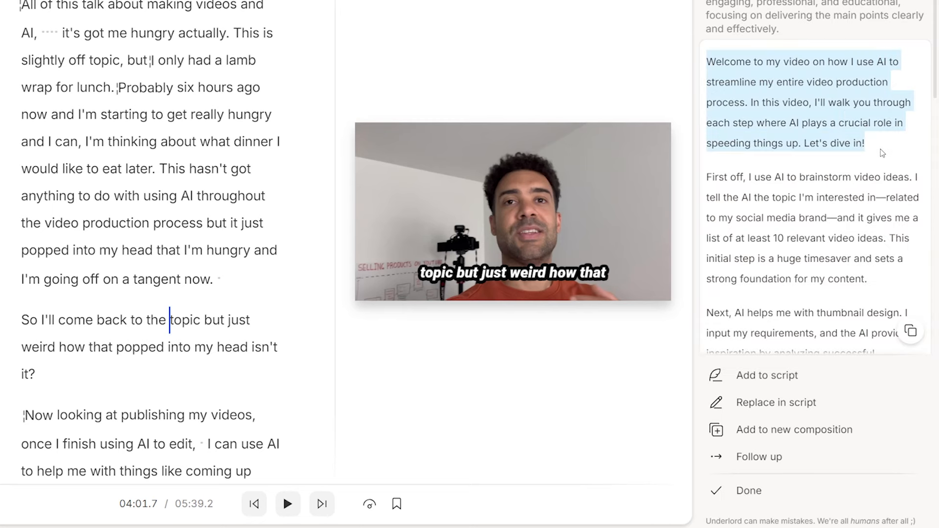
click(908, 83)
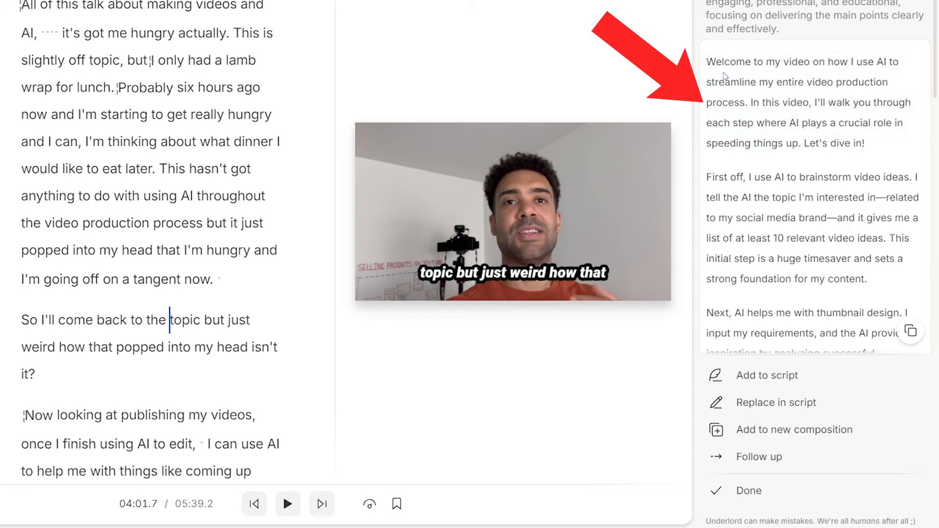
drag(708, 59, 901, 100)
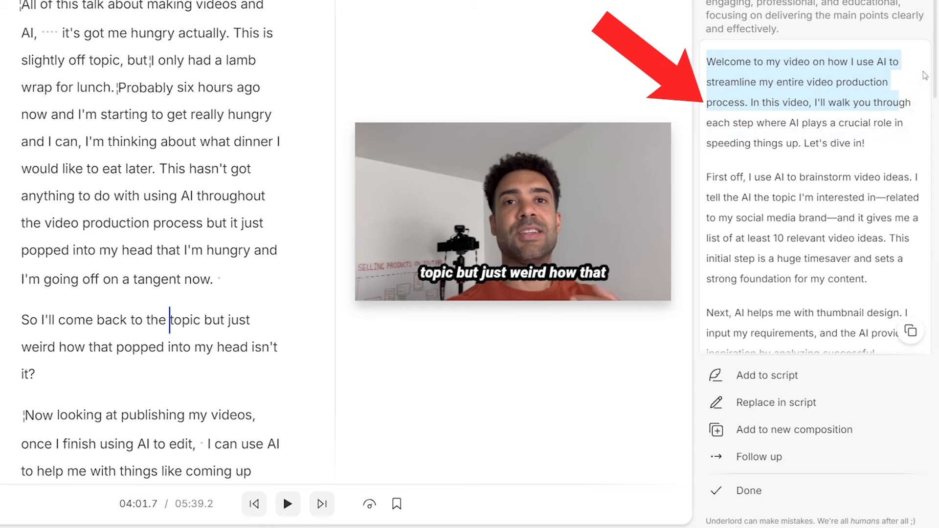
scroll(826, 193, down, 10)
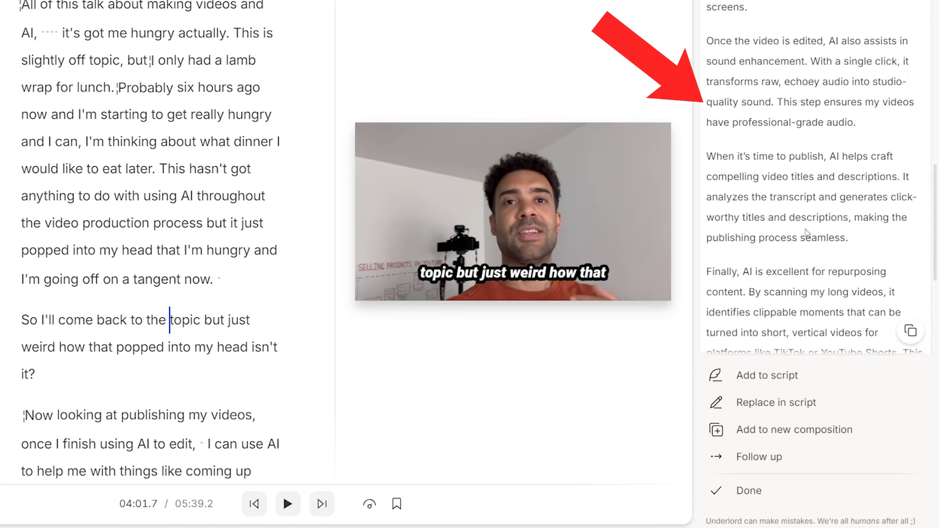
scroll(807, 234, down, 2)
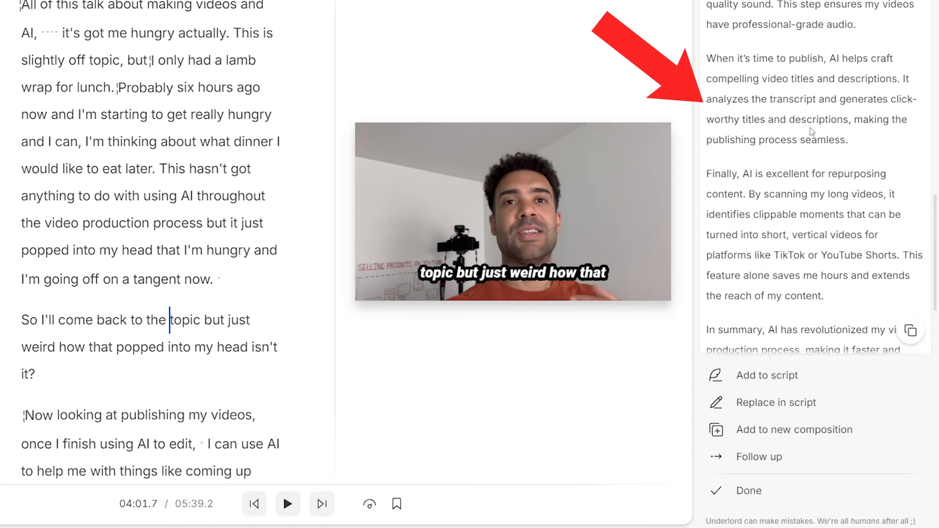
Read the rewritten script's closing paragraphs, from the one starting "Finally, AI is excellent for repurposing content" through the summary, highlighting the passage
scroll(821, 140, down, 2)
scroll(833, 157, up, 2)
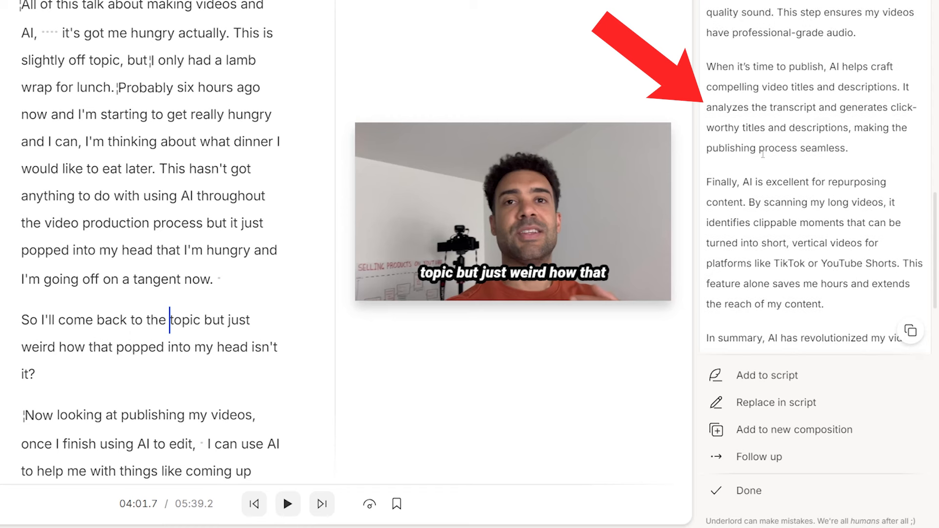
drag(707, 181, 903, 229)
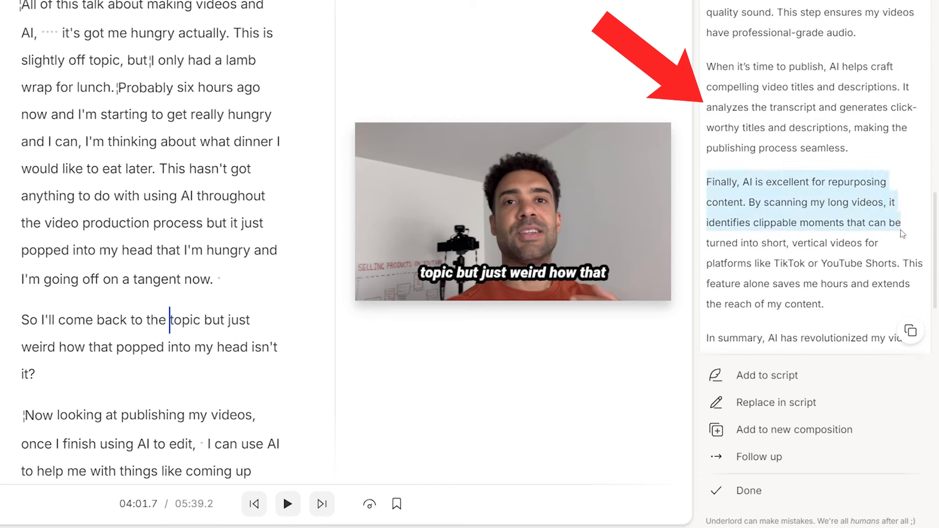
scroll(906, 213, down, 1)
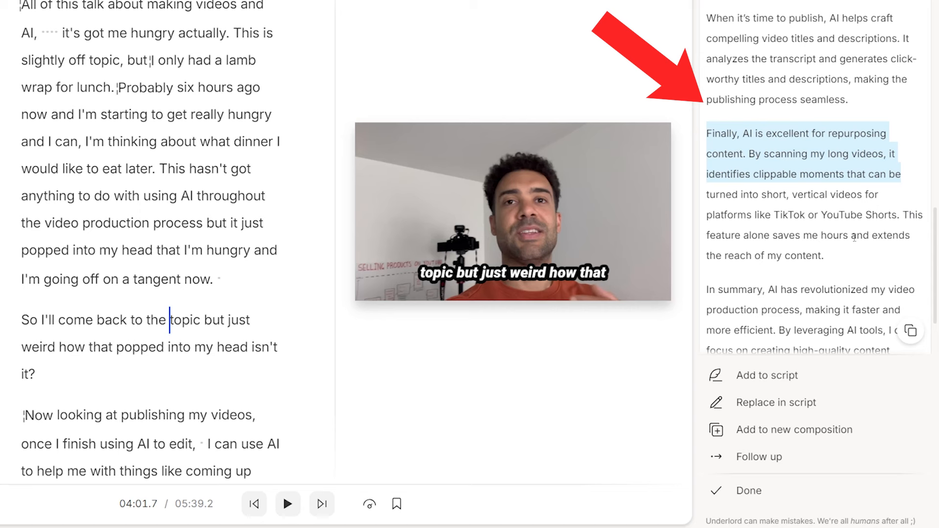
scroll(846, 250, down, 1)
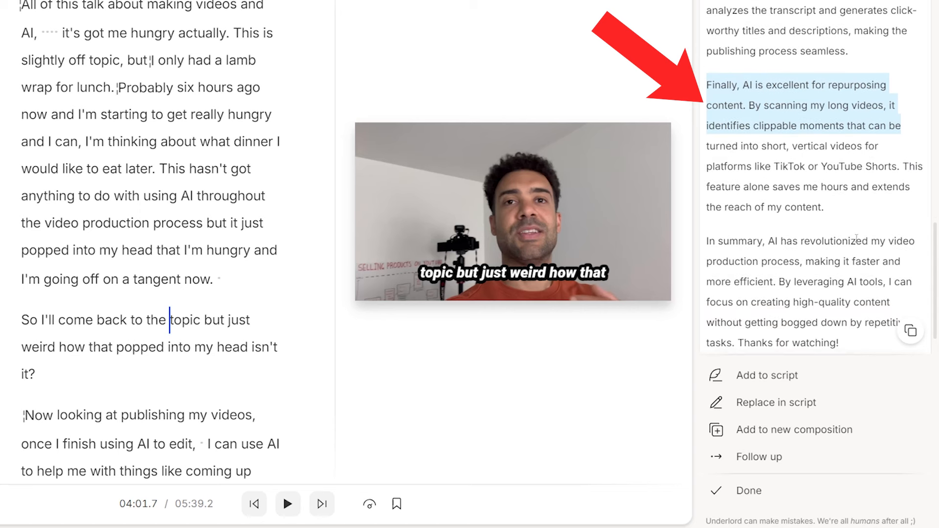
scroll(852, 214, down, 1)
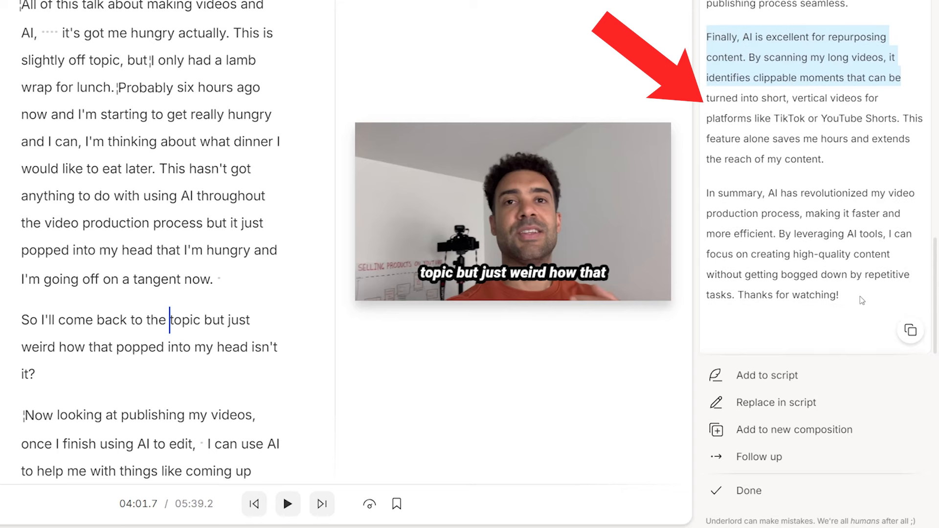
click(856, 298)
drag(843, 300, 707, 18)
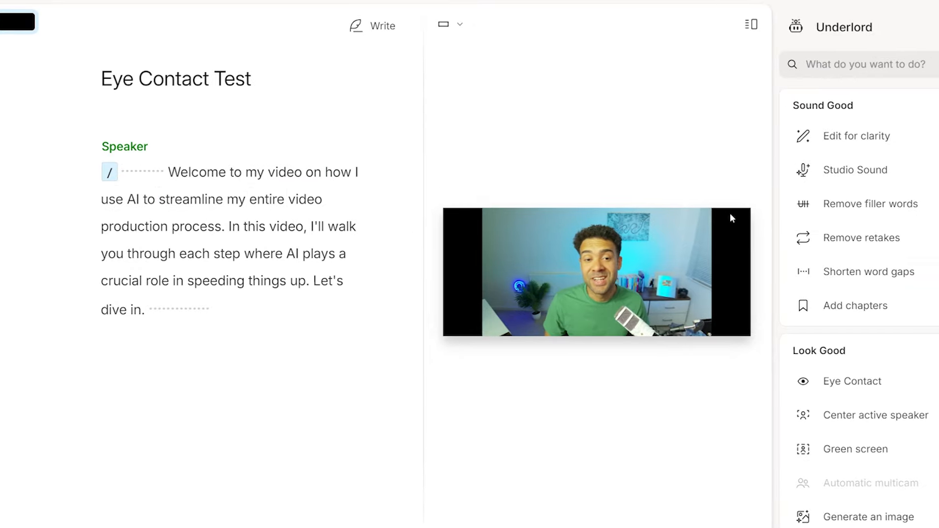
Check the speaker's gaze in Eye Contact Test at the transcript words "plays", "how" and "speeding"
mouse_move(880, 384)
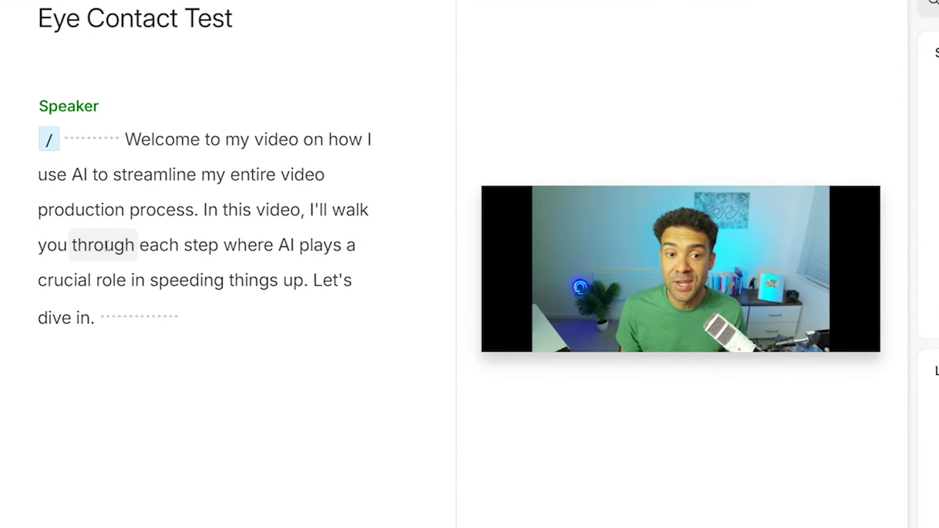
click(311, 244)
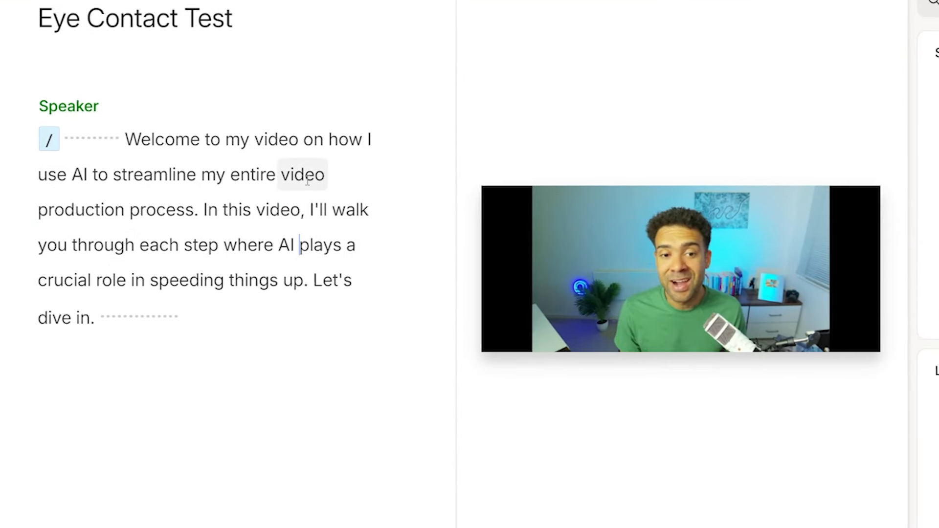
click(345, 139)
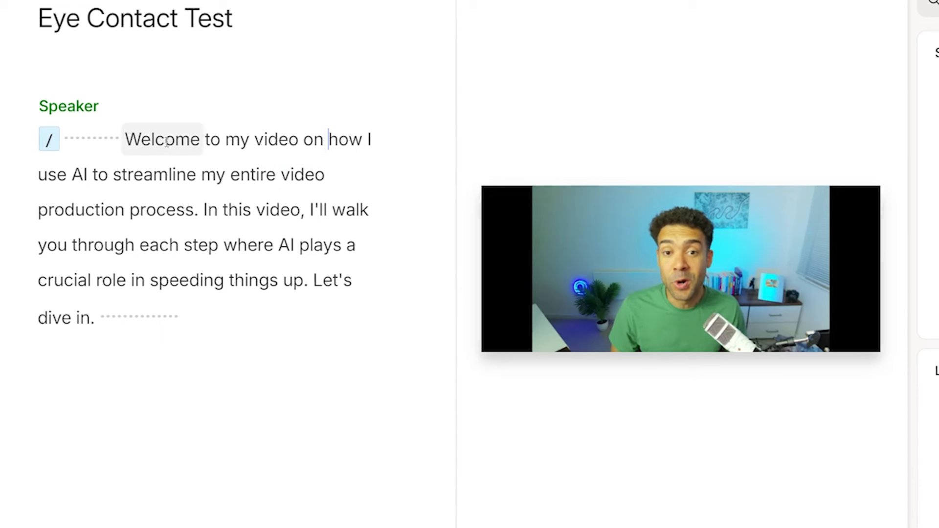
click(189, 280)
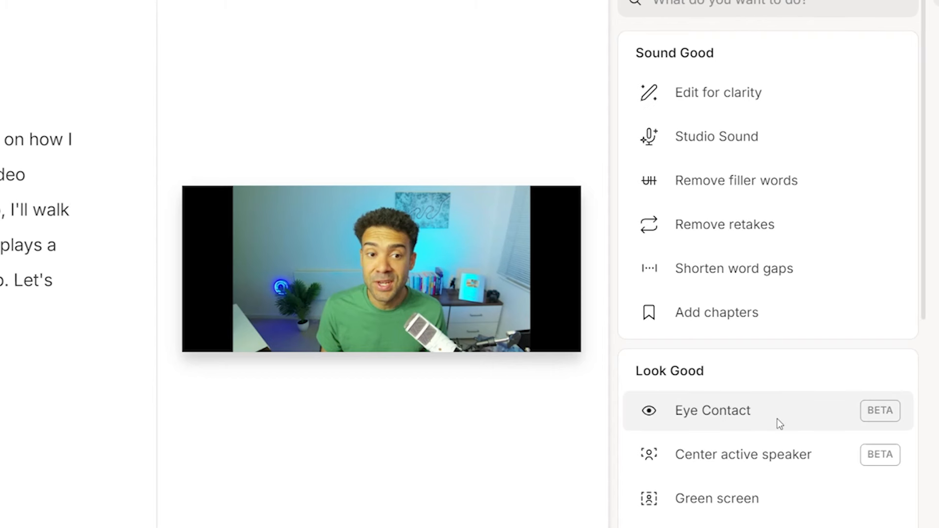
Apply the Eye Contact effect to the Eye Contact Test video and play the result from "Welcome"
mouse_move(822, 416)
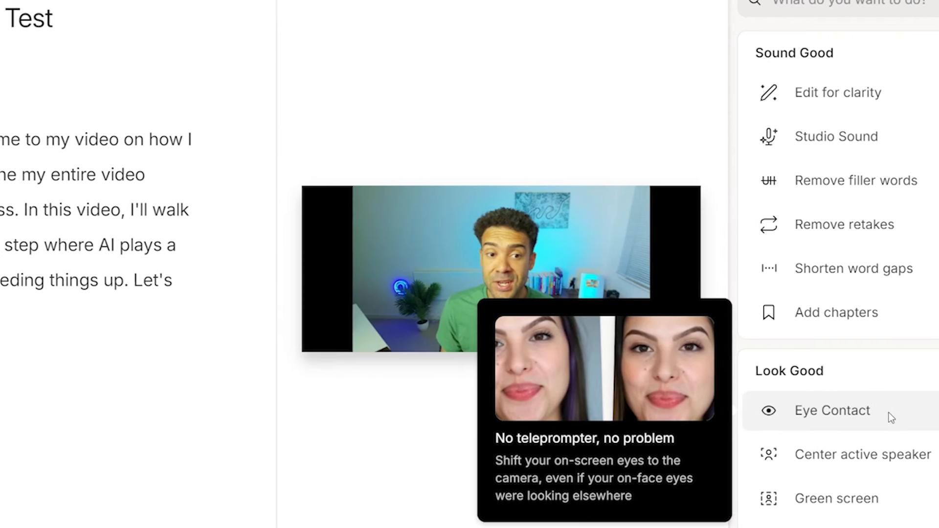
click(767, 413)
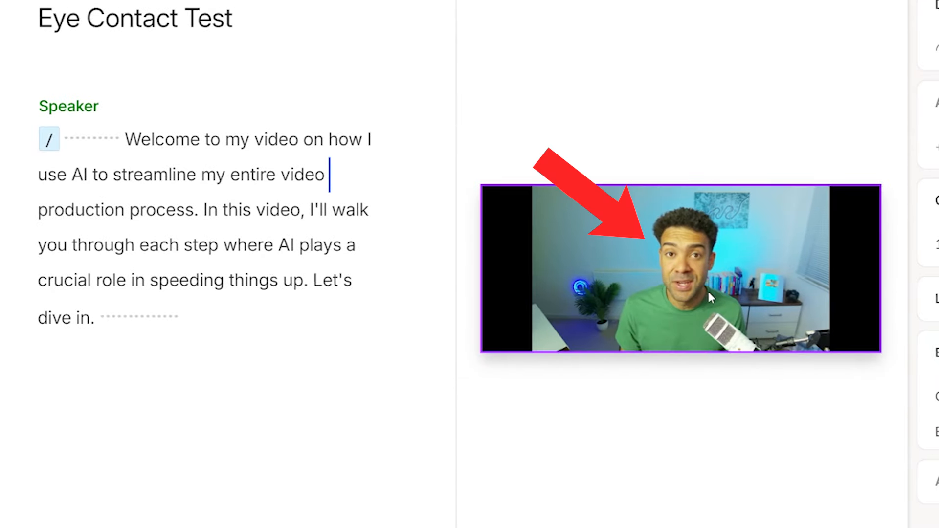
click(126, 141)
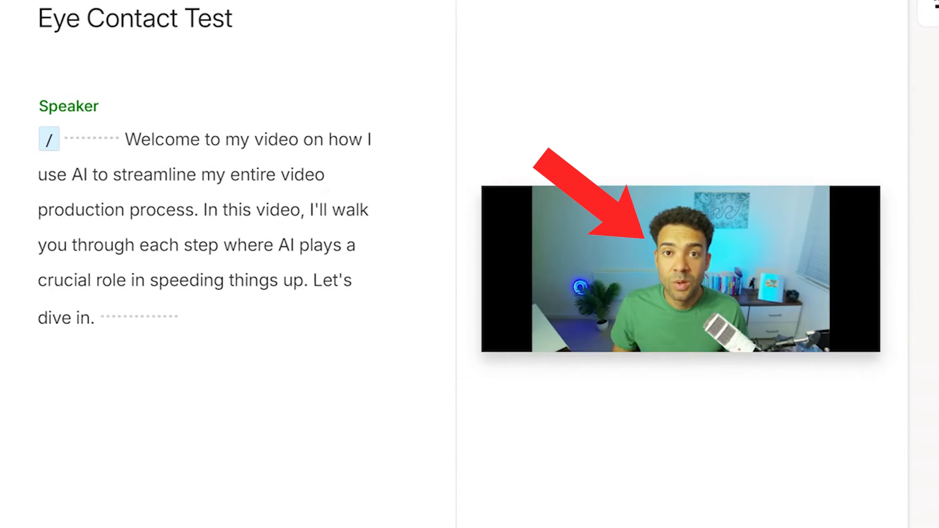
key(space)
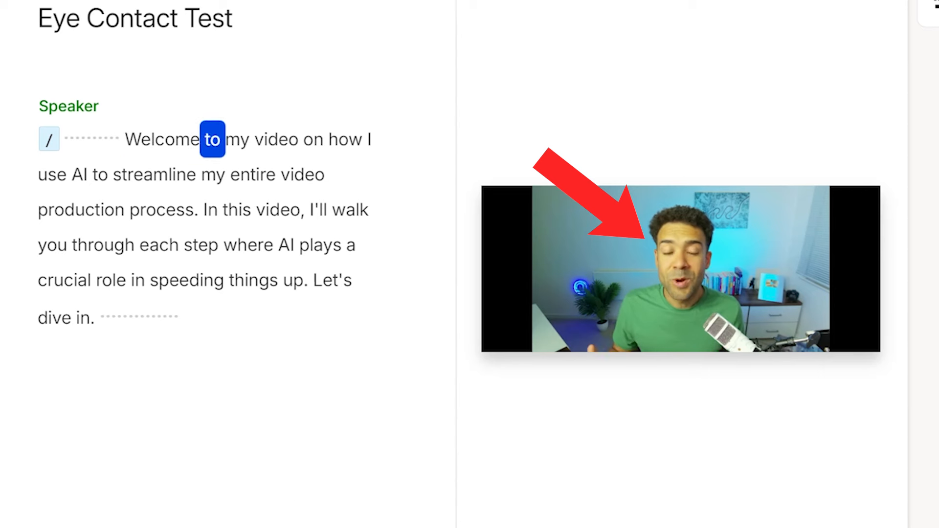